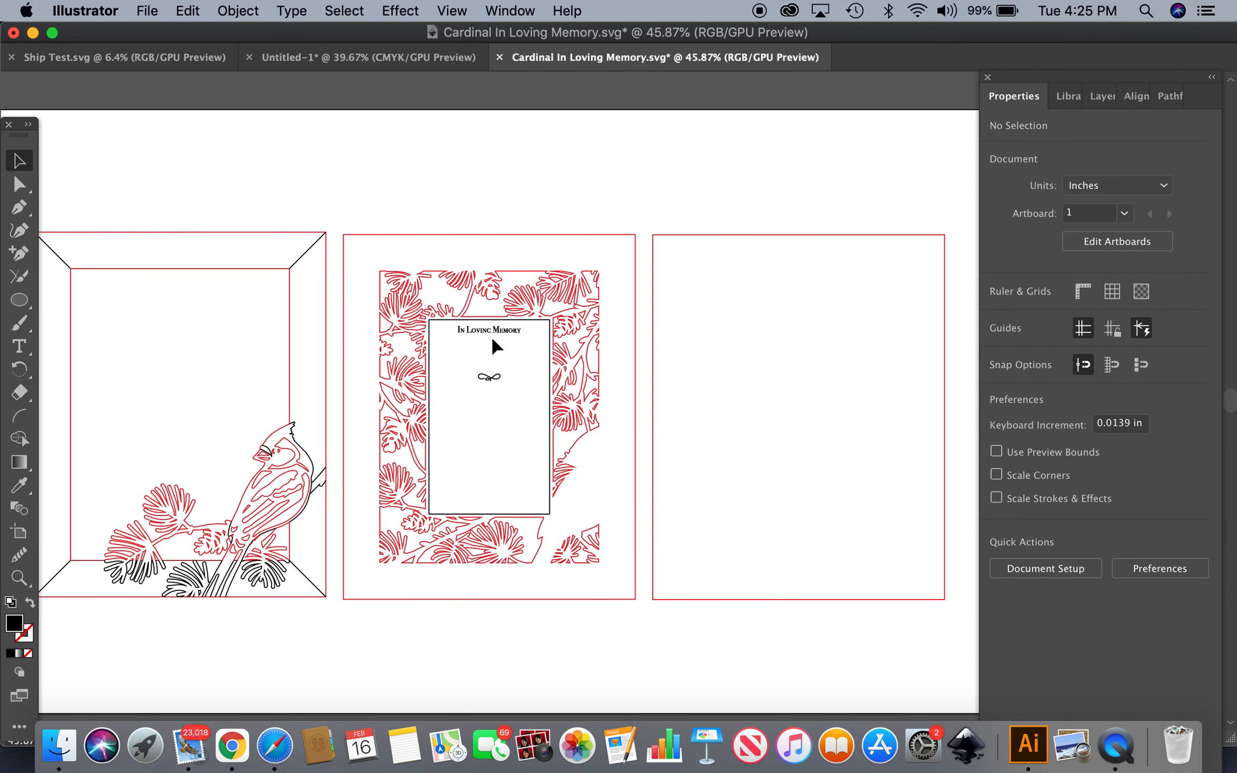
Examine the In Loving Memory card on the middle artboard up close
{"action": "scroll", "coordinate": [476, 339], "scroll_direction": "up", "scroll_amount": 10}
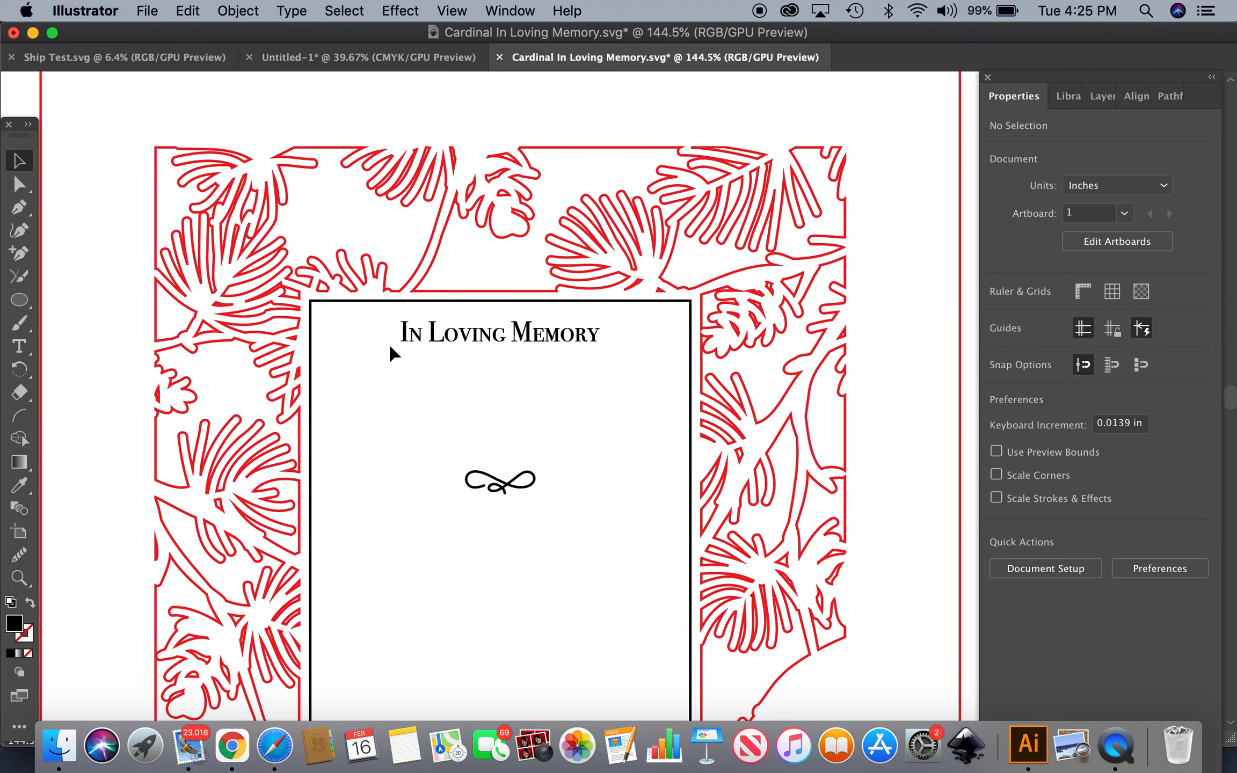
{"action": "scroll", "coordinate": [437, 341], "scroll_direction": "down", "scroll_amount": 4}
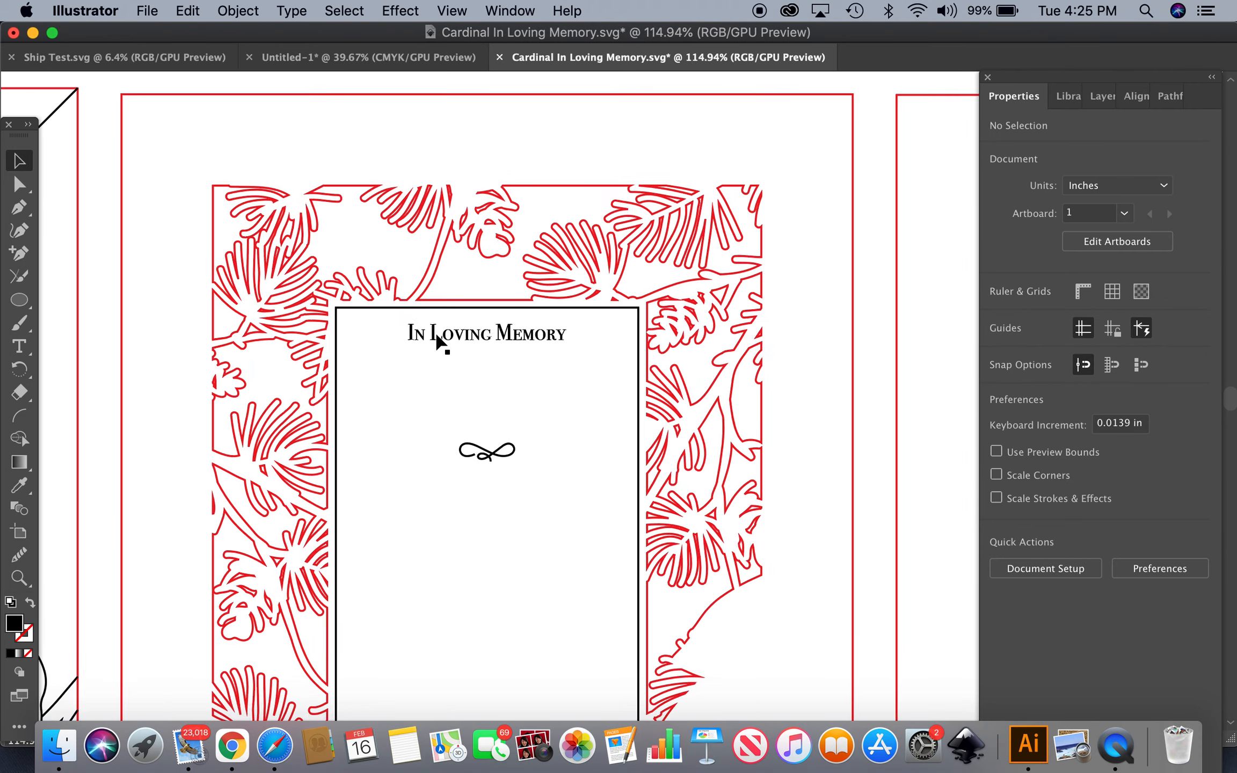
{"action": "scroll", "coordinate": [438, 341], "scroll_direction": "down", "scroll_amount": 3}
{"action": "scroll", "coordinate": [378, 278], "scroll_direction": "down", "scroll_amount": 2}
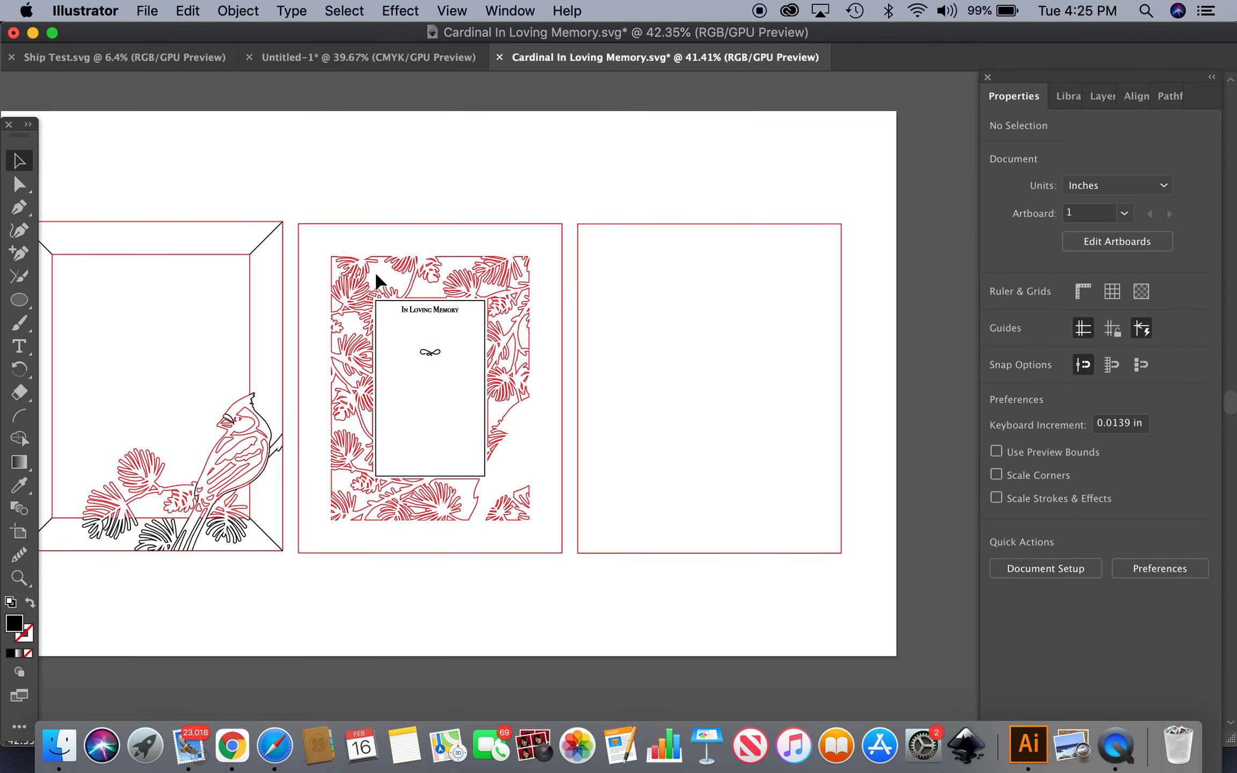
{"action": "scroll", "coordinate": [325, 192], "scroll_direction": "left", "scroll_amount": 3}
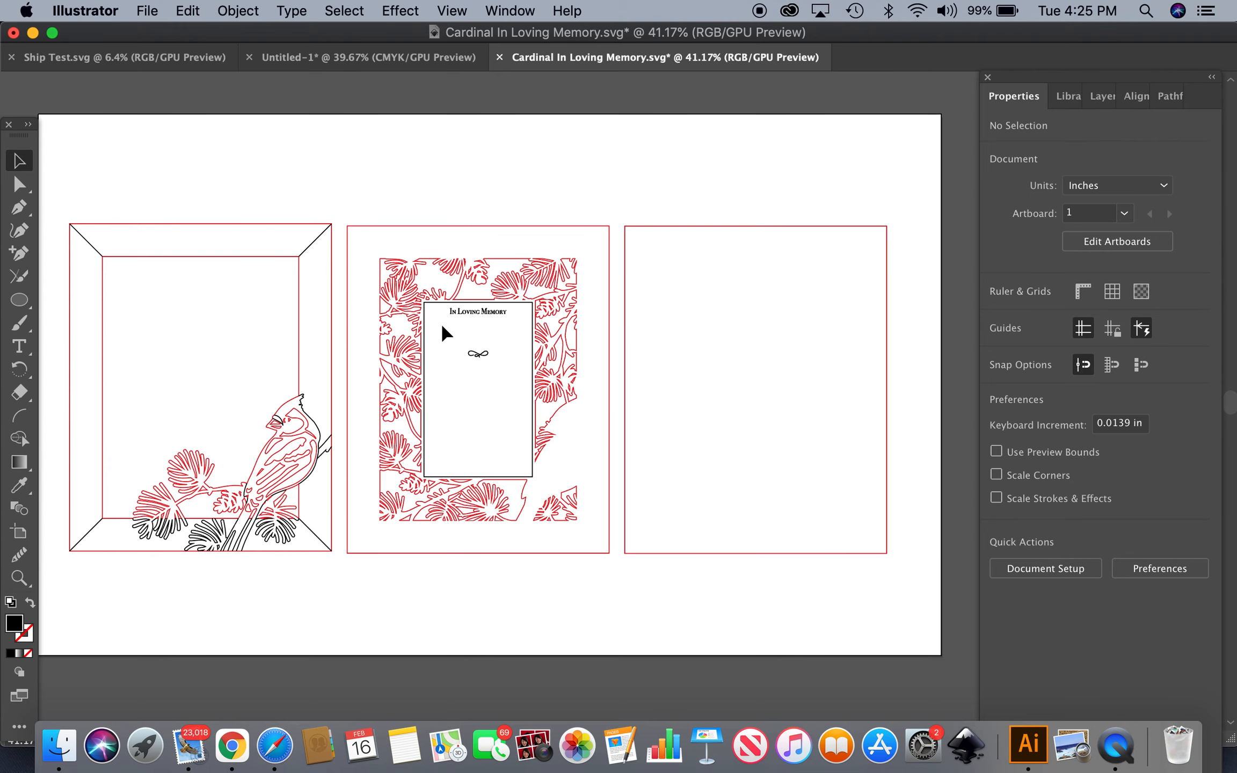
{"action": "scroll", "coordinate": [441, 325], "scroll_direction": "up", "scroll_amount": 5}
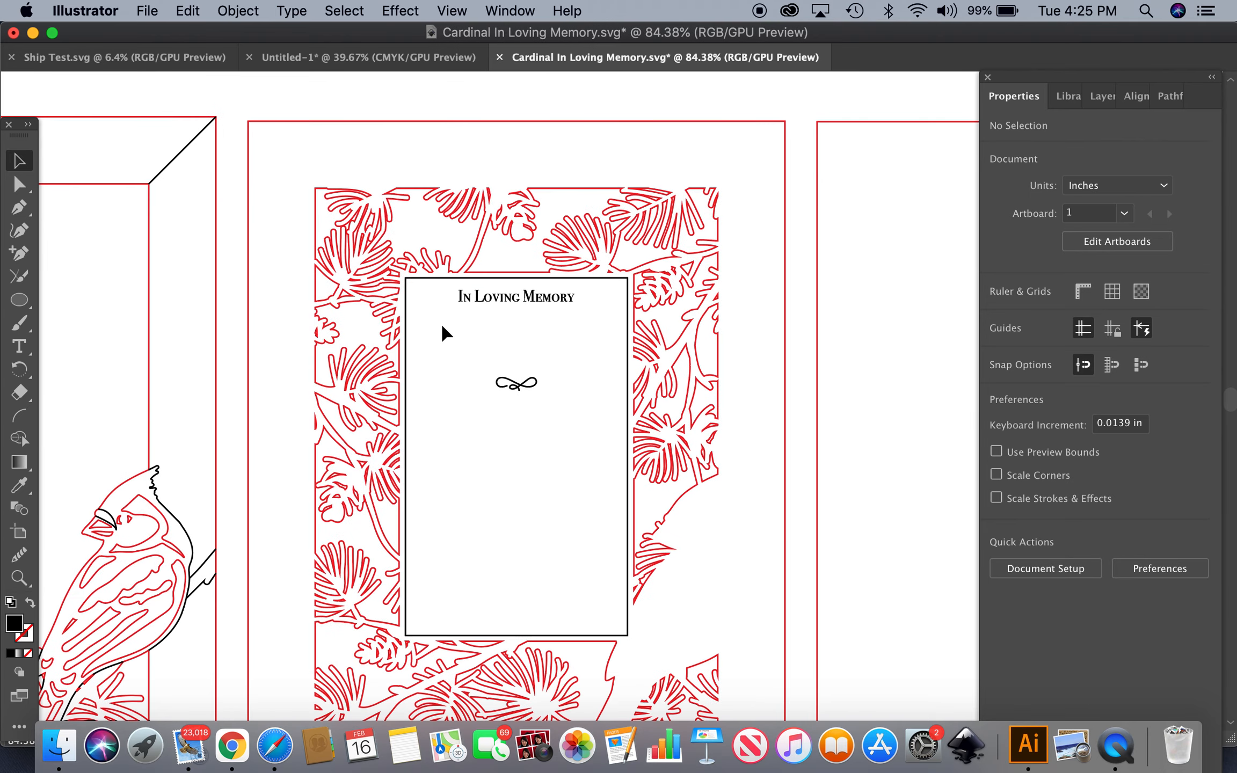
{"action": "scroll", "coordinate": [442, 326], "scroll_direction": "right", "scroll_amount": 1}
{"action": "scroll", "coordinate": [442, 326], "scroll_direction": "right", "scroll_amount": 1}
{"action": "scroll", "coordinate": [442, 326], "scroll_direction": "up", "scroll_amount": 4}
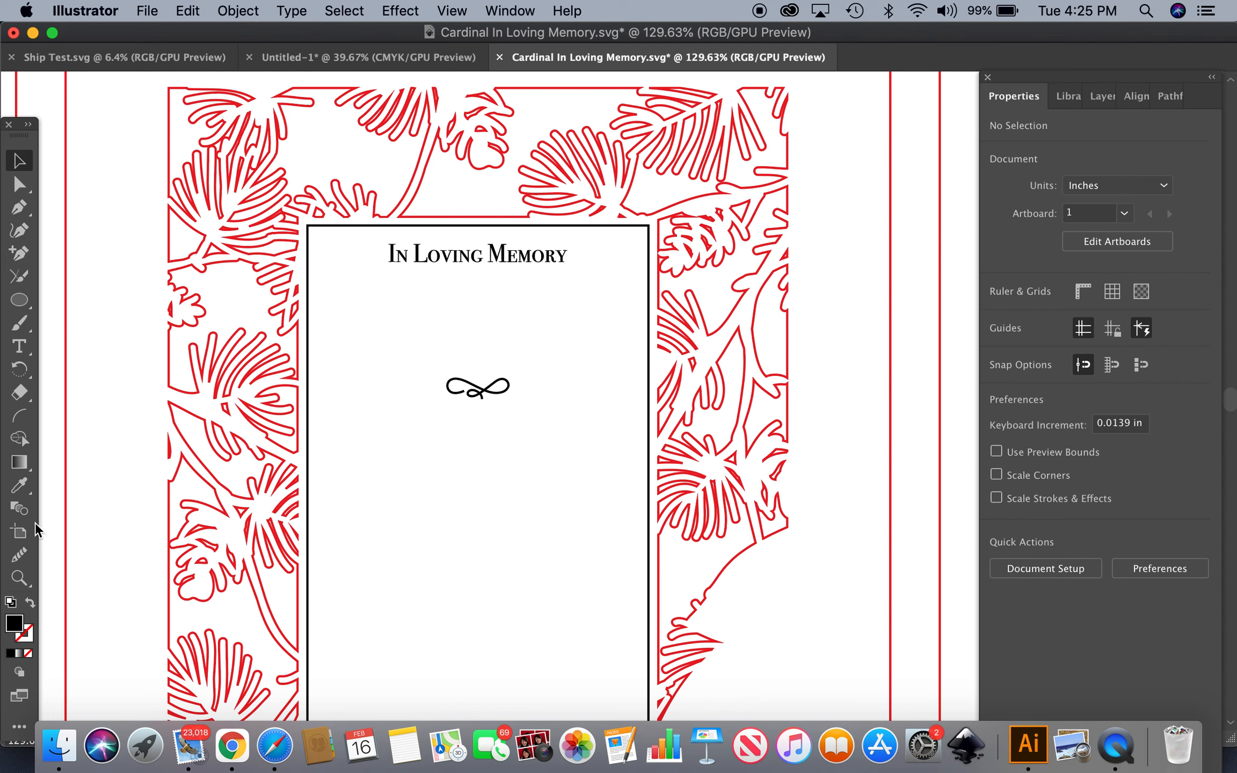
Add a text line below the In Loving Memory heading in the feather font, entering a person's full name
{"action": "left_click", "coordinate": [26, 354]}
{"action": "left_click", "coordinate": [93, 346]}
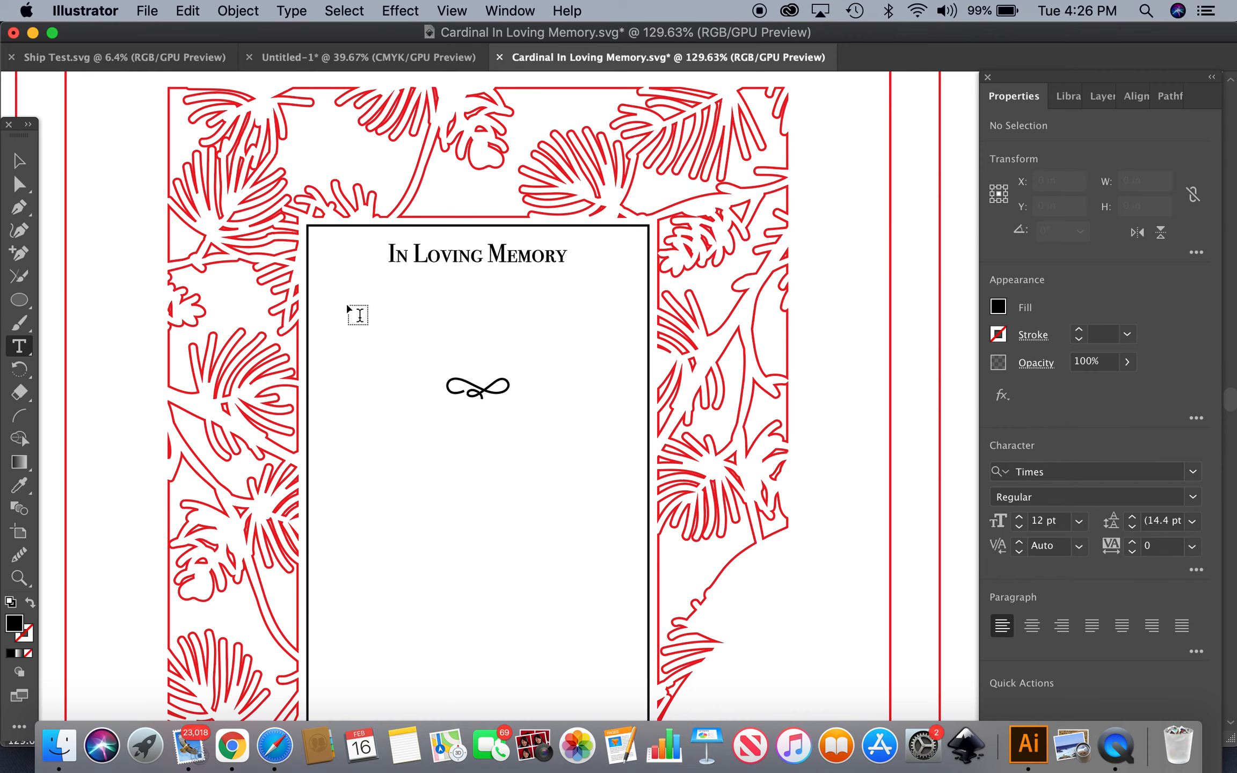
{"action": "left_click", "coordinate": [361, 313]}
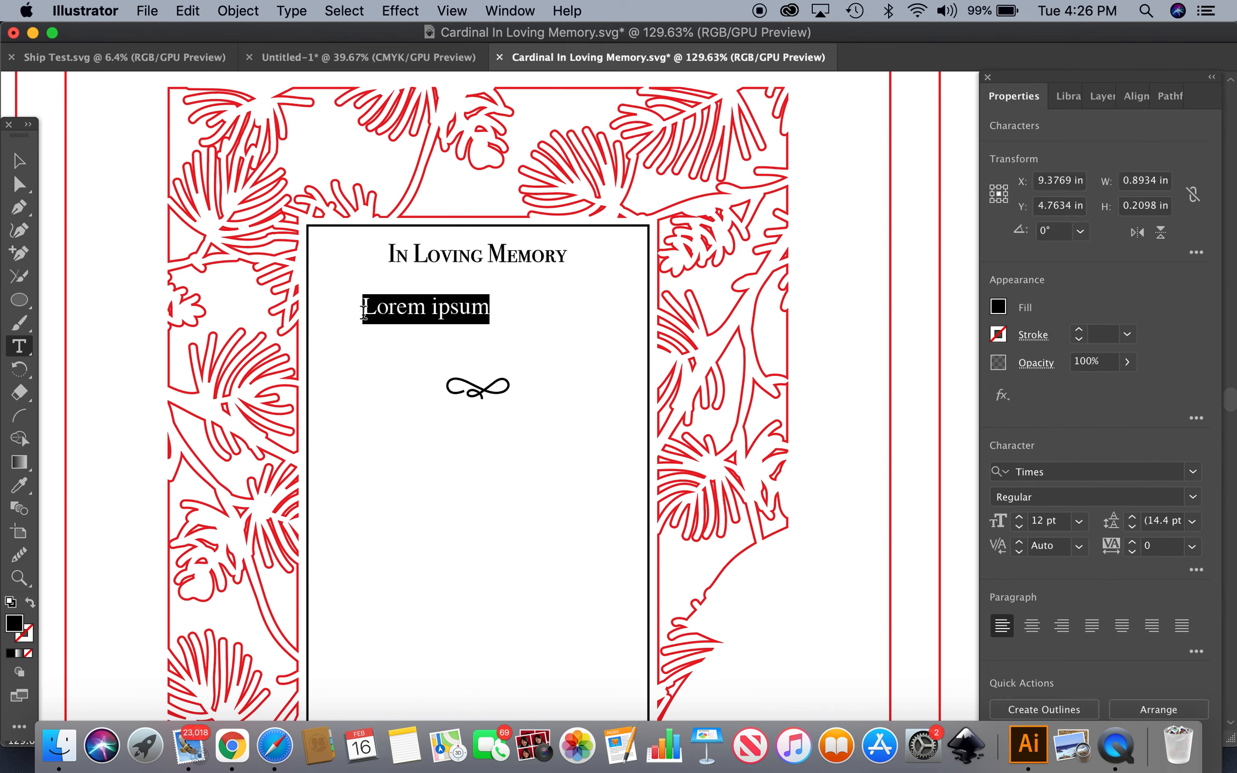
{"action": "left_click", "coordinate": [1193, 472]}
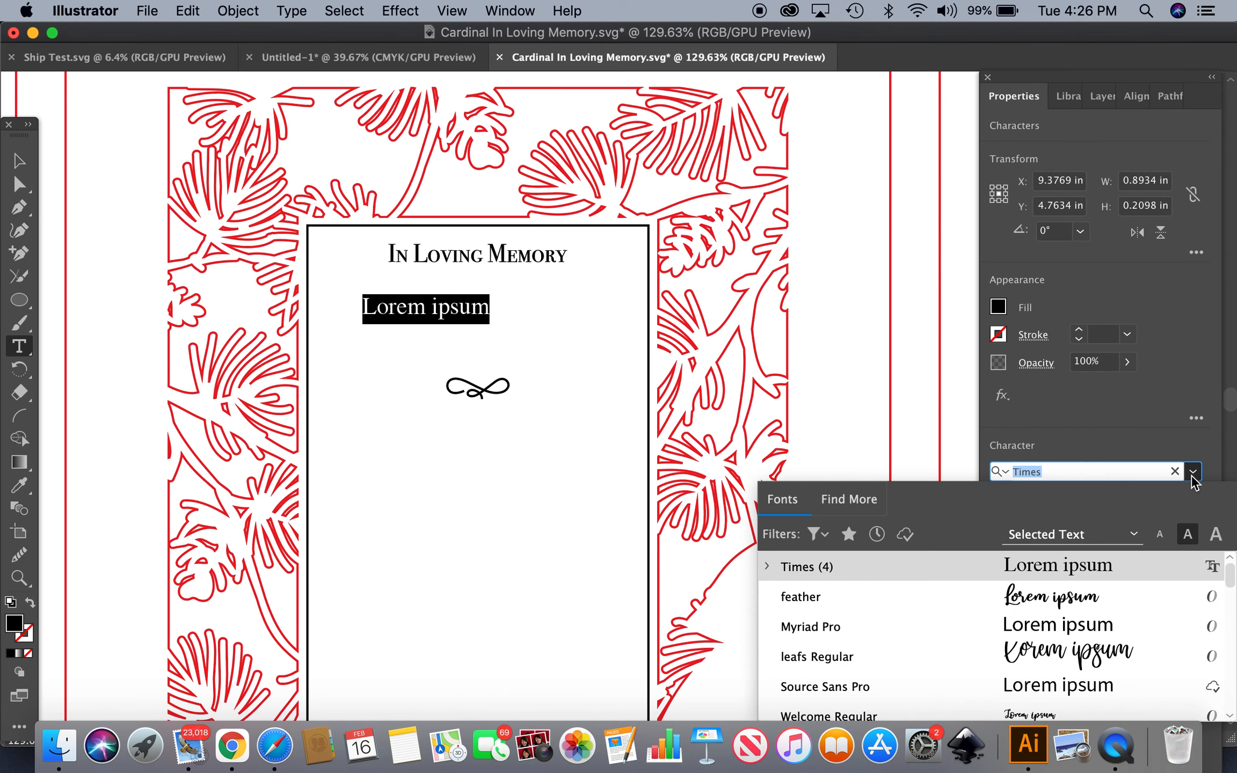
{"action": "left_click", "coordinate": [1062, 603]}
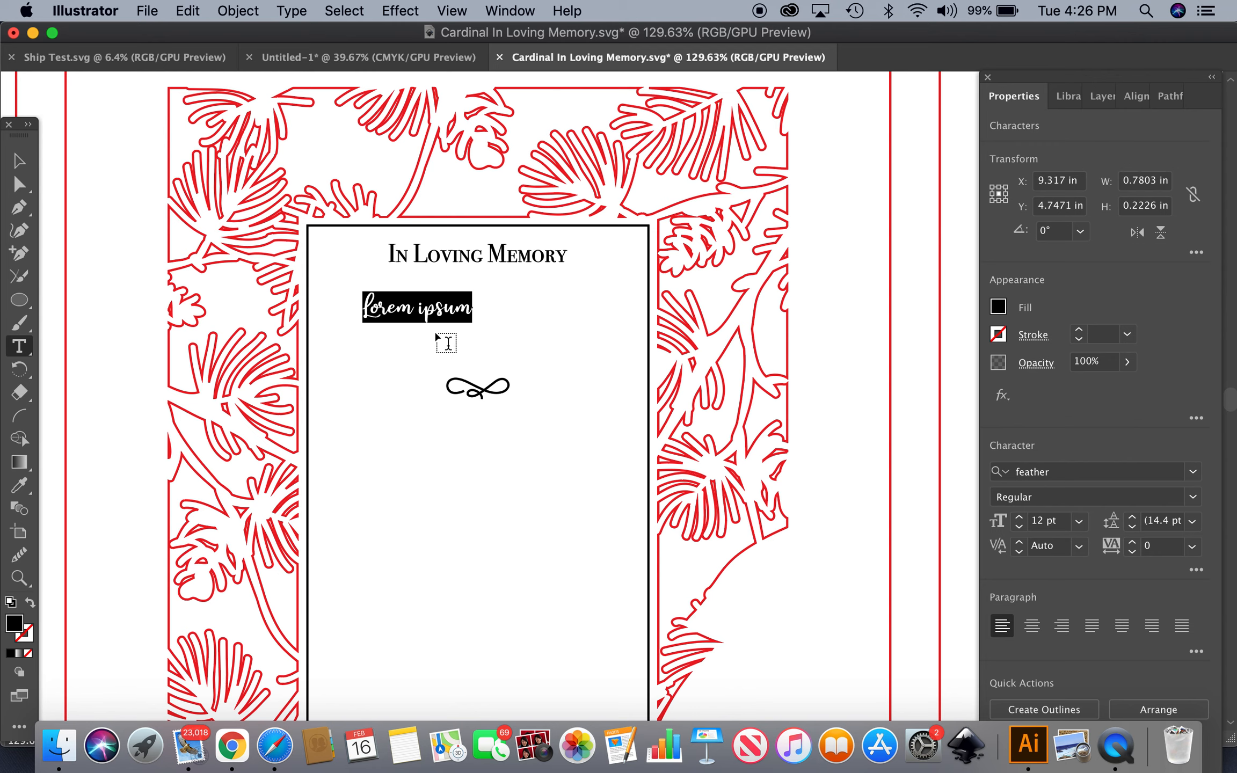
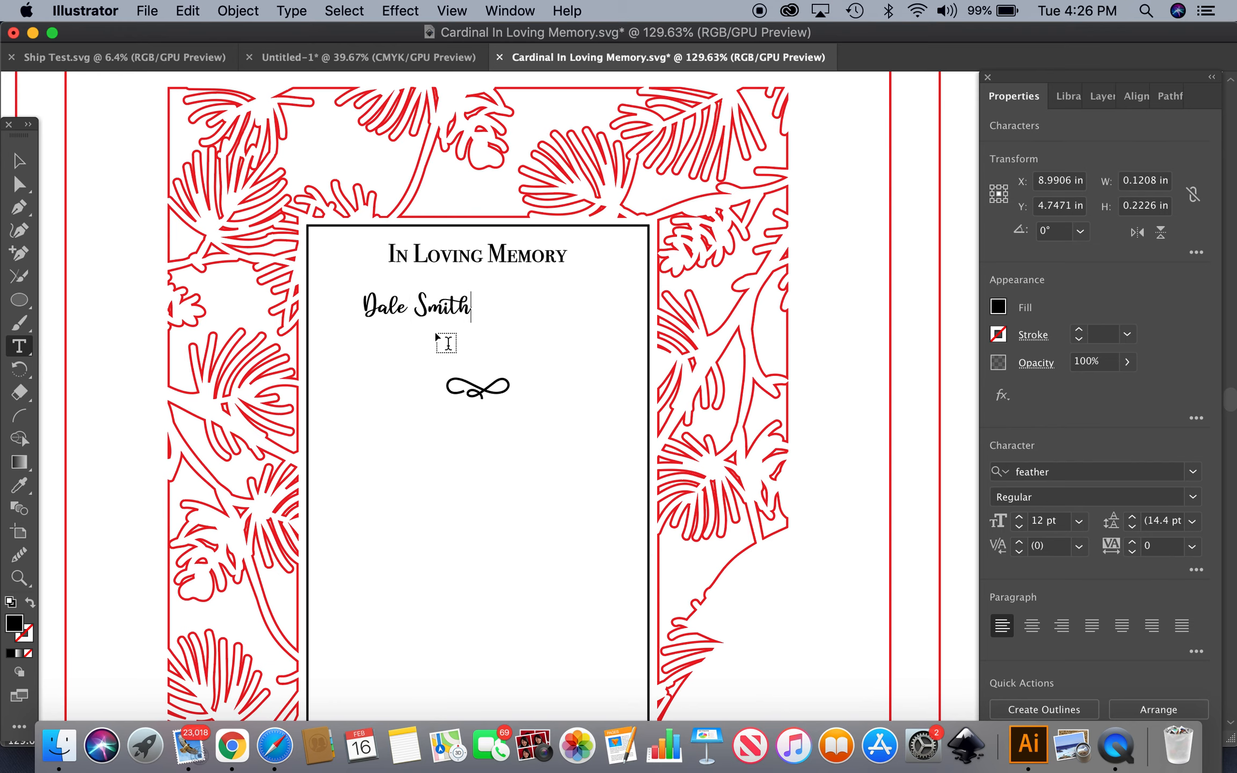
Scale the name text up to about 31 pt and move it just under the heading
{"action": "left_click", "coordinate": [19, 167]}
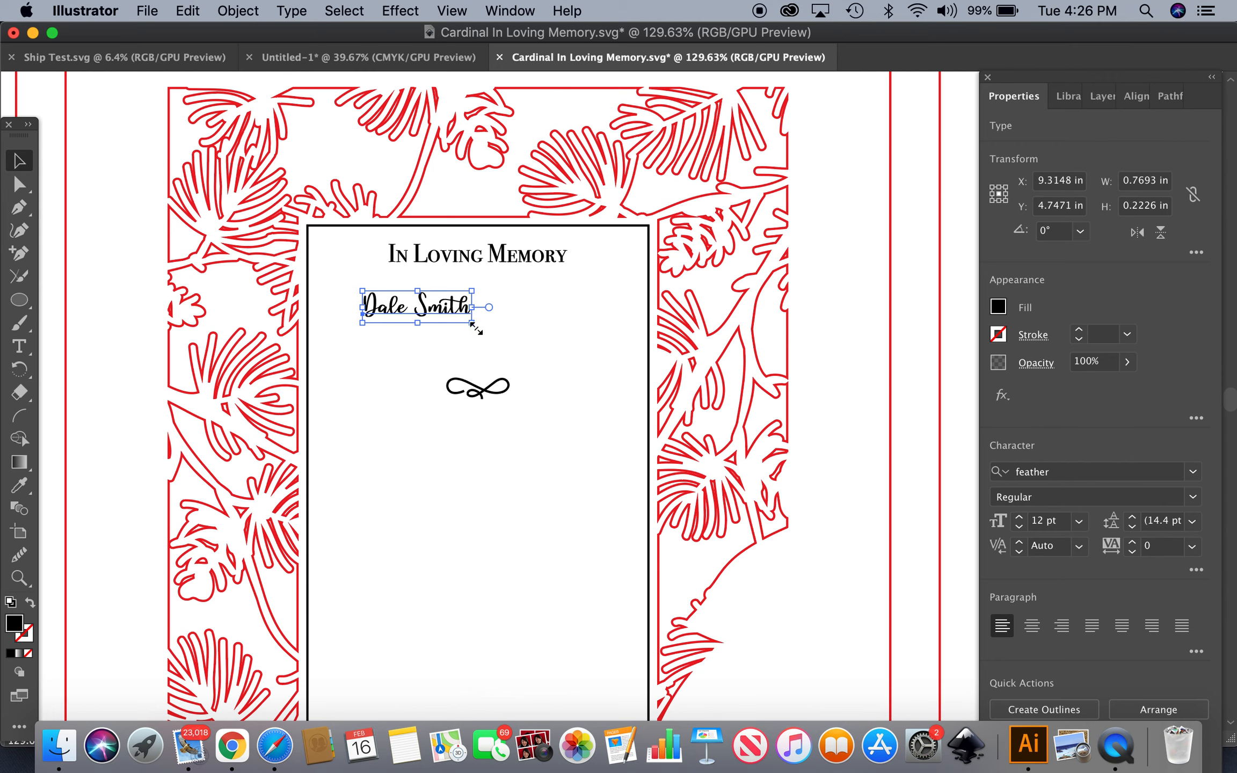
{"action": "left_click_drag", "start_coordinate": [473, 323], "coordinate": [644, 397]}
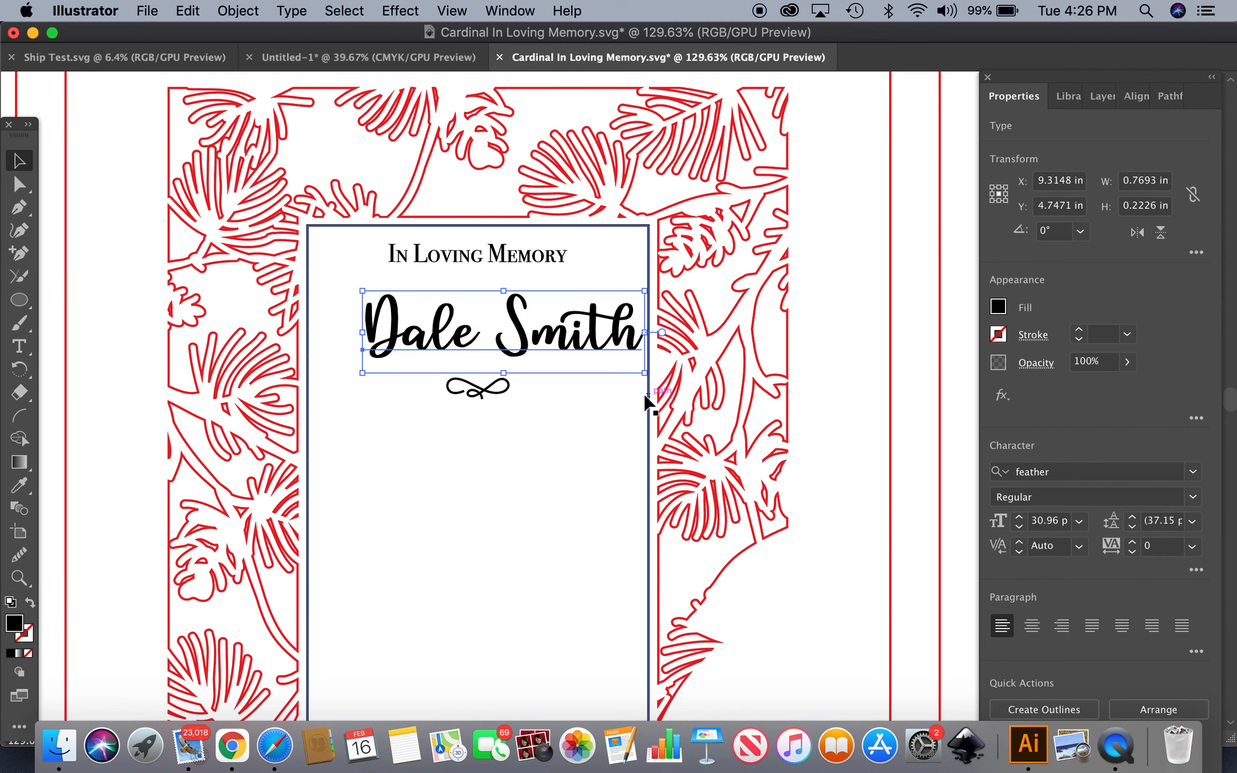
{"action": "left_click_drag", "start_coordinate": [583, 351], "coordinate": [547, 330]}
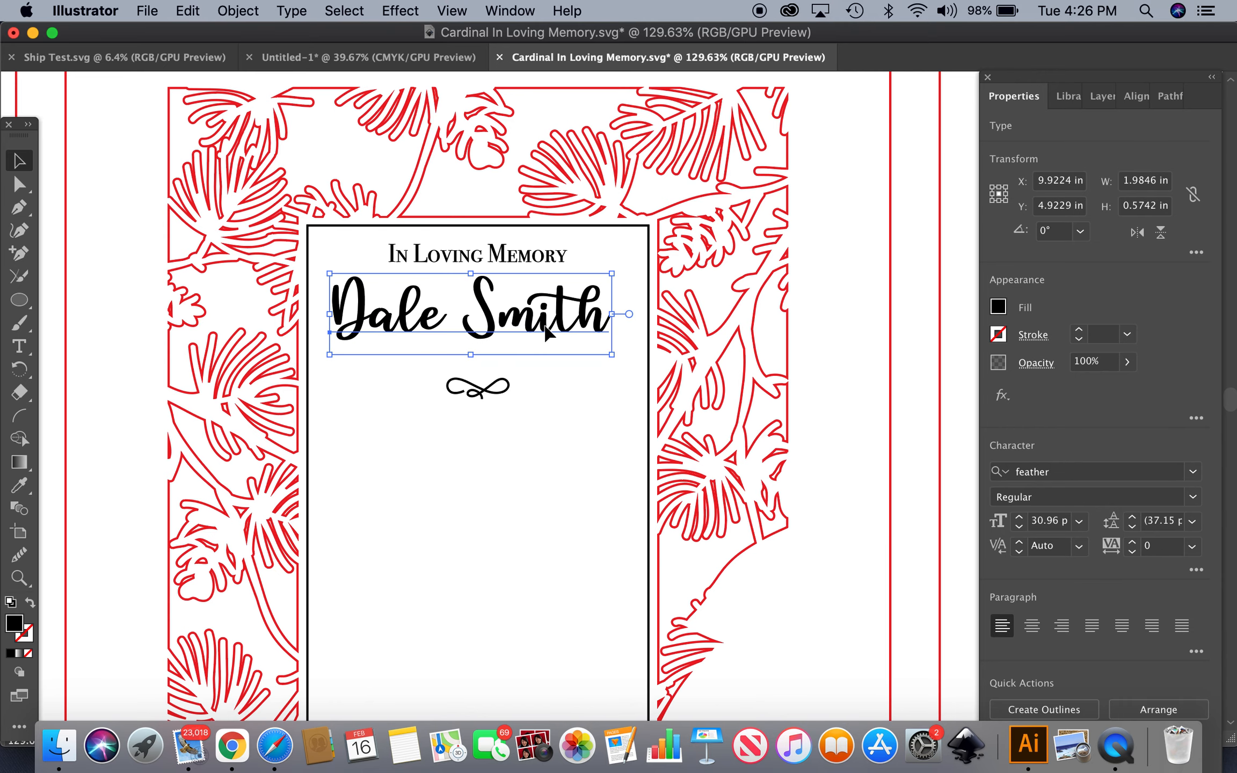
Add a Times text line beneath the name with the birth and death years separated by a hyphen
{"action": "left_click", "coordinate": [21, 348]}
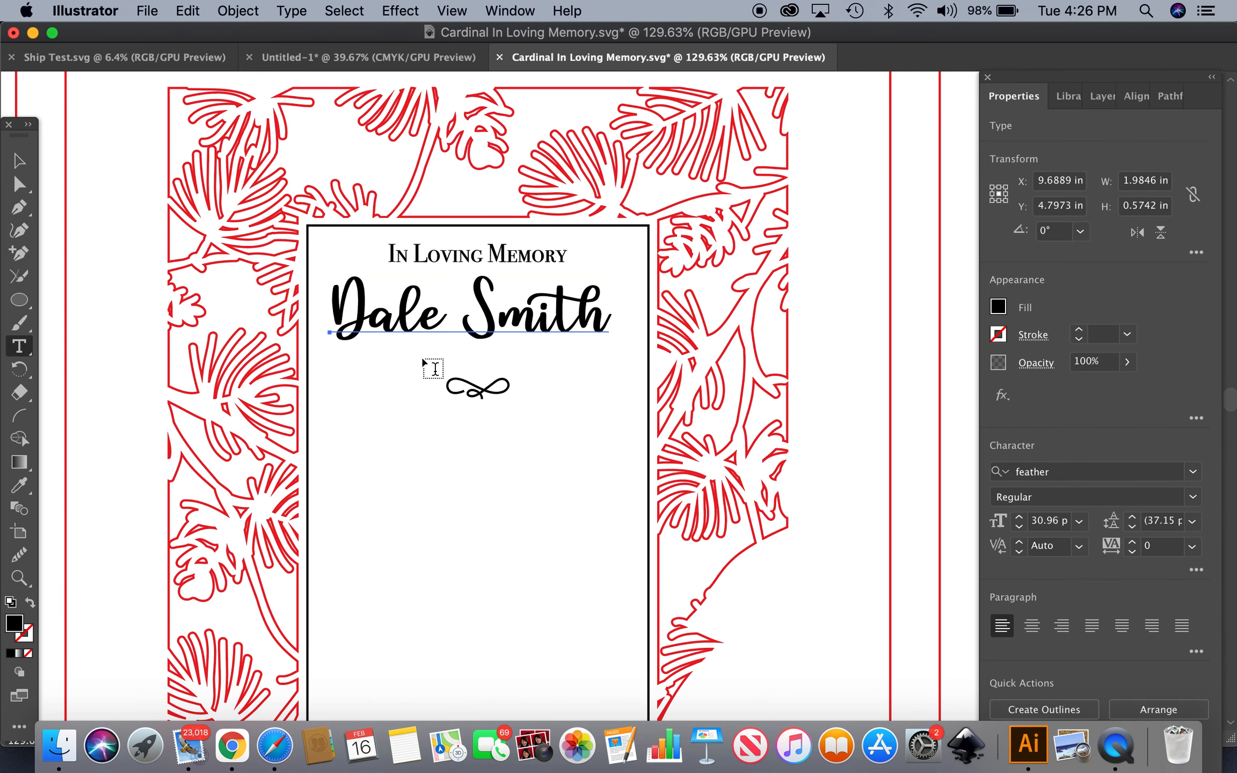
{"action": "left_click", "coordinate": [445, 352]}
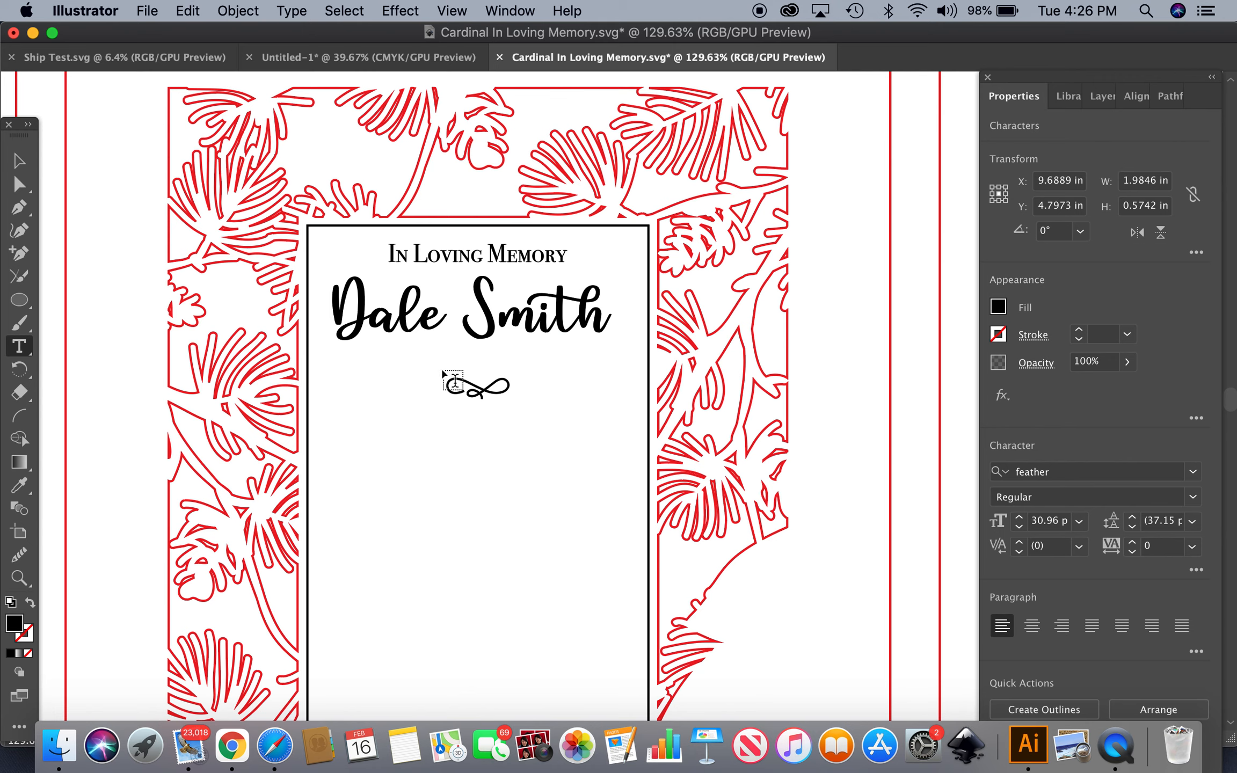
{"action": "left_click", "coordinate": [452, 373]}
{"action": "left_click", "coordinate": [394, 379]}
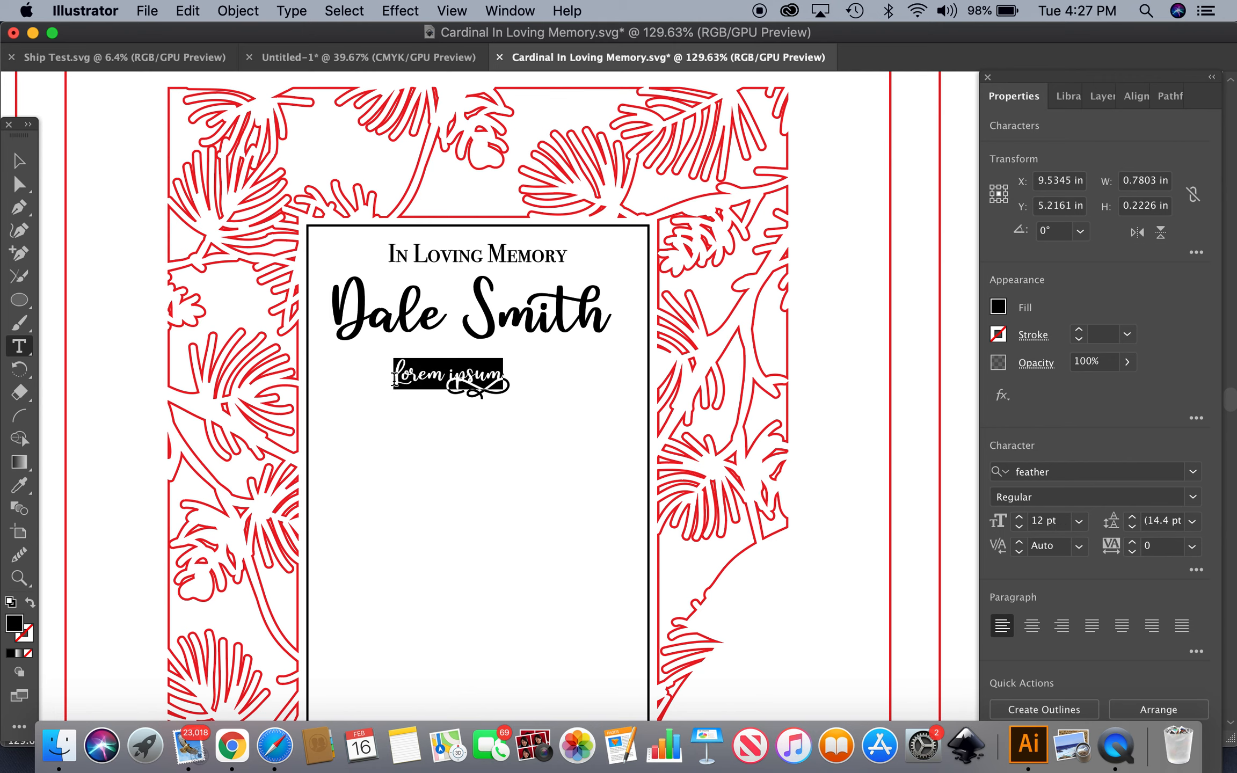
{"action": "left_click", "coordinate": [1192, 475]}
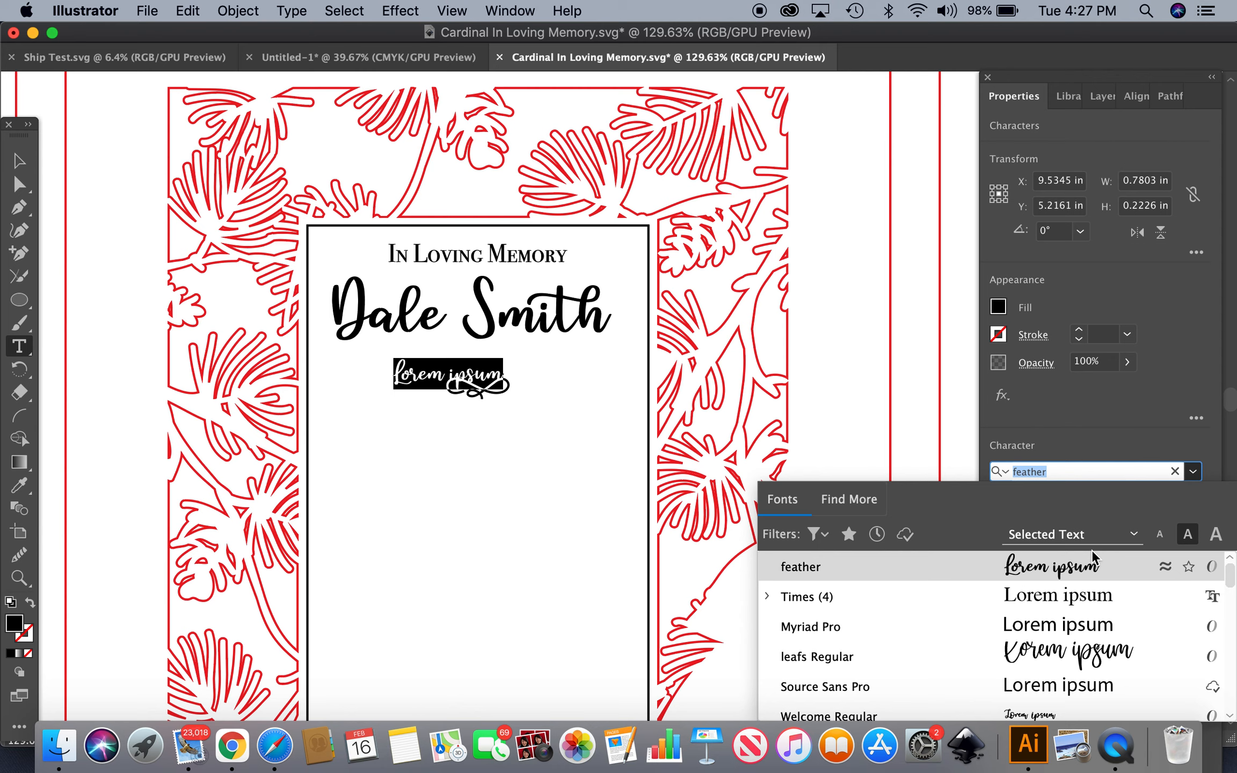
{"action": "left_click", "coordinate": [1057, 596]}
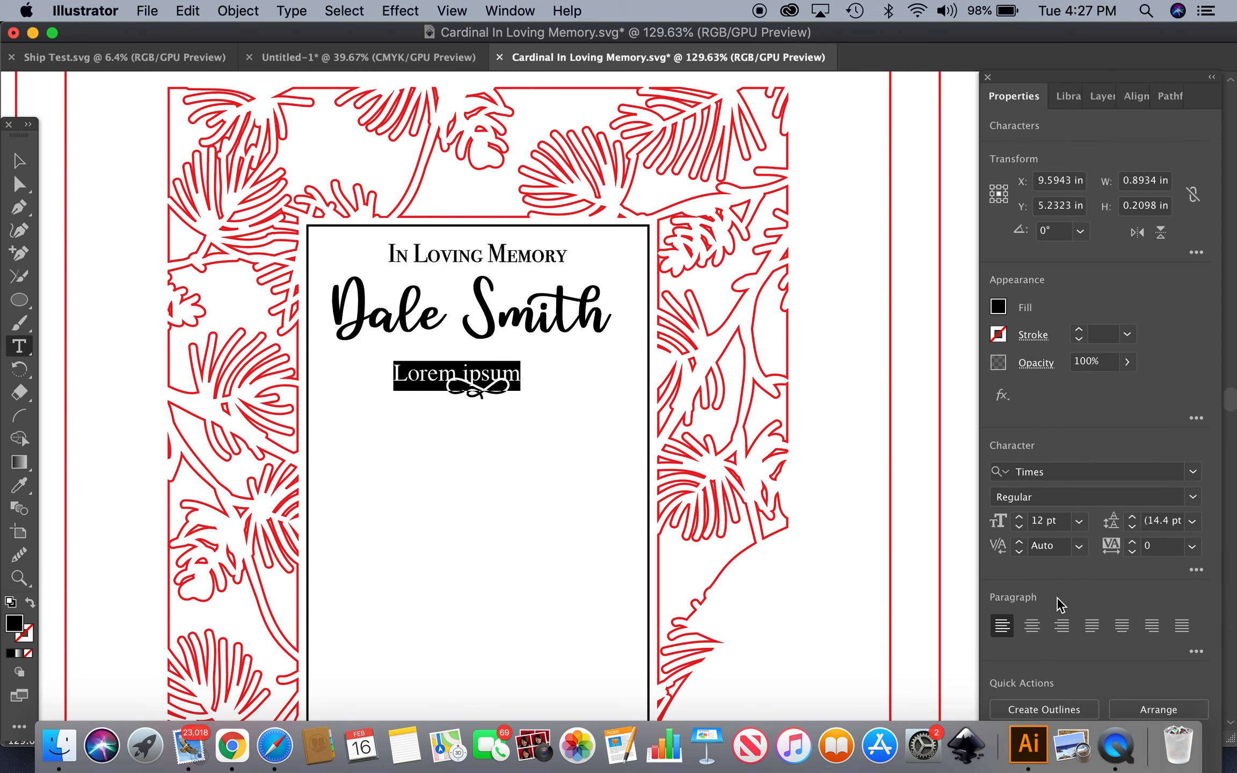
{"action": "type", "text": "1918-2000"}
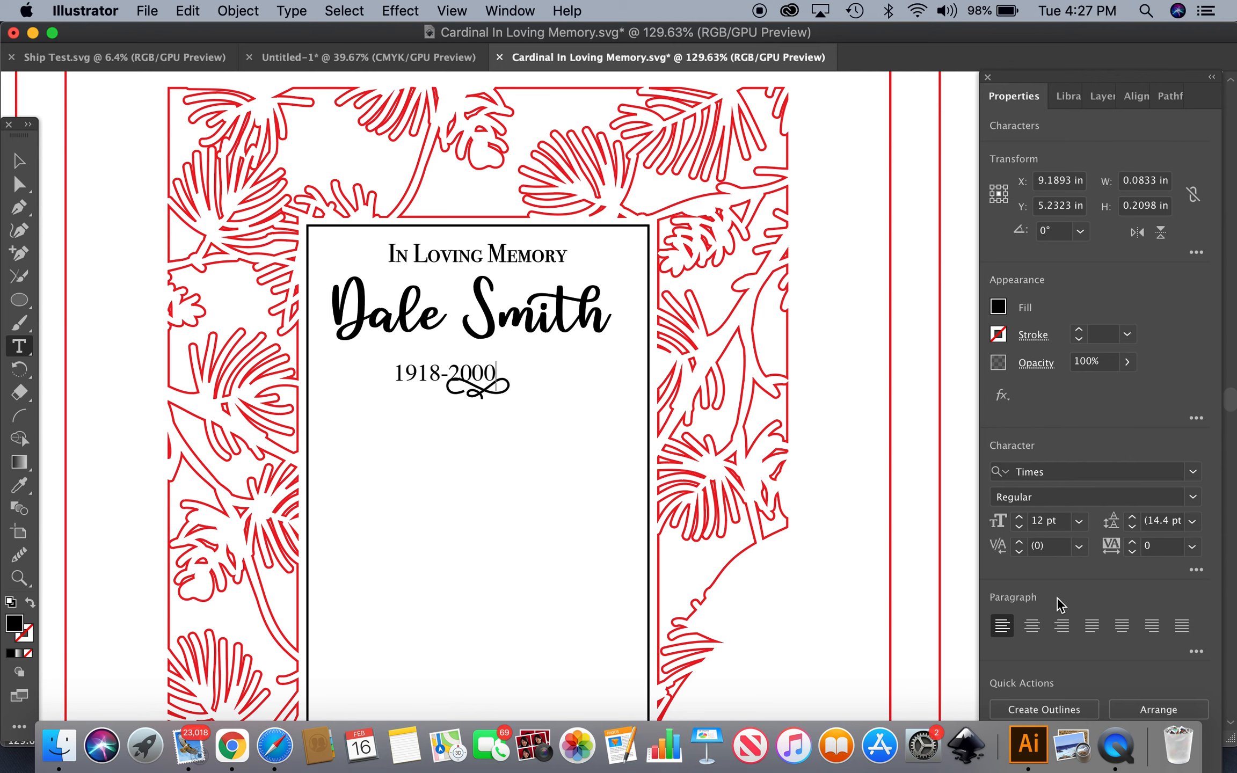
Move the years line up so it sits between the name and the ornament
{"action": "left_click", "coordinate": [18, 161]}
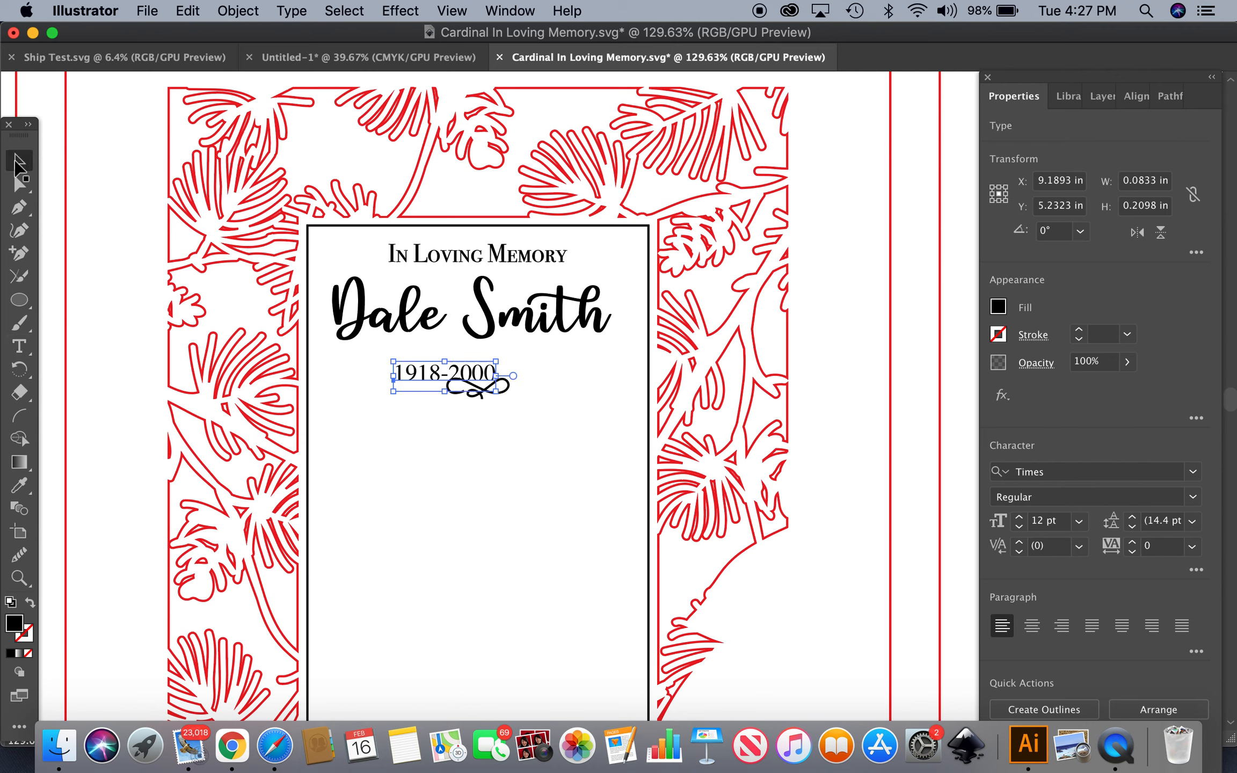
{"action": "left_click_drag", "start_coordinate": [437, 381], "coordinate": [465, 365]}
{"action": "left_click", "coordinate": [398, 389]}
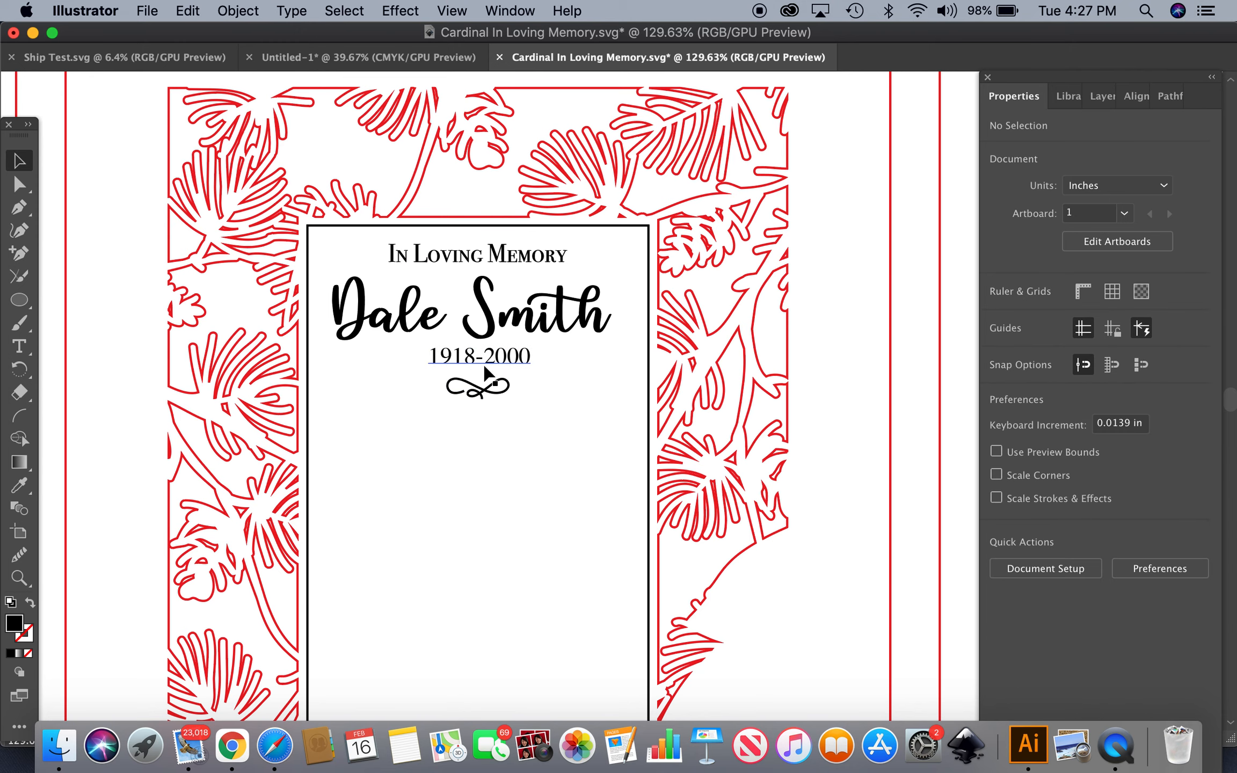
Insert spaces on both sides of the hyphen in the years line
{"action": "key", "text": "t"}
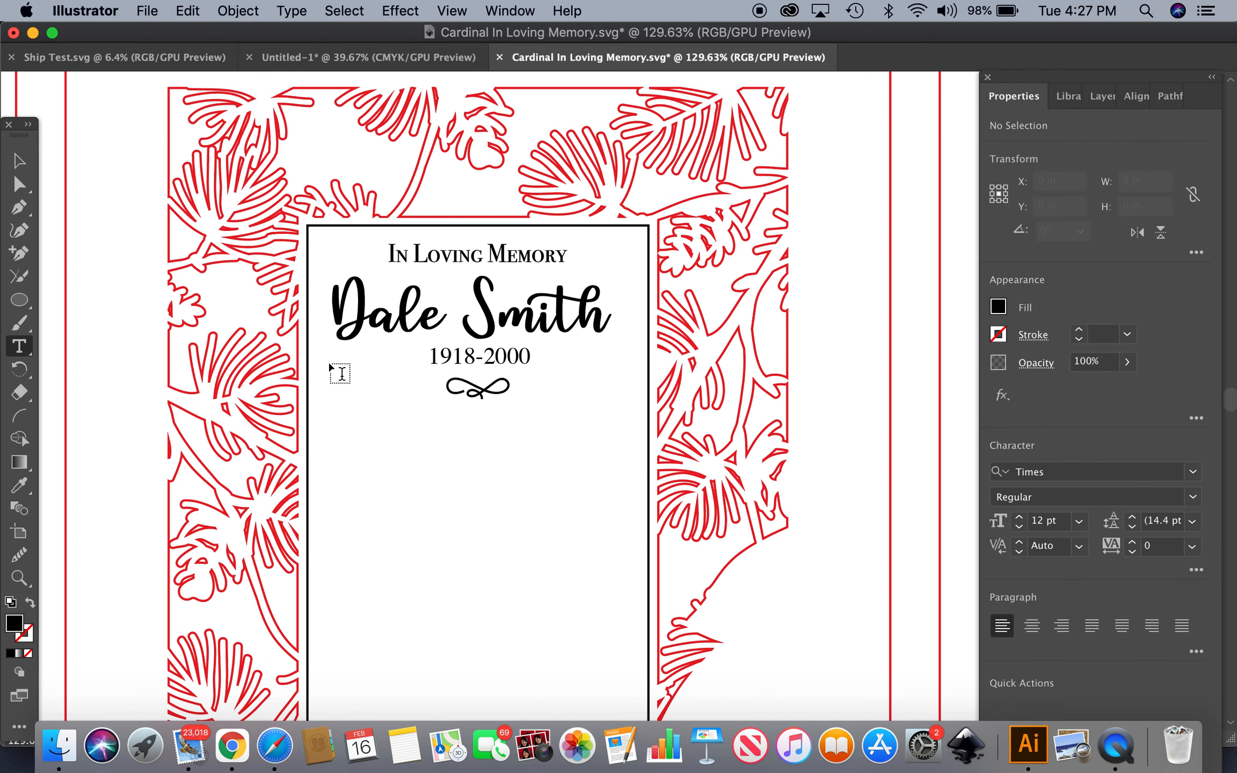
{"action": "left_click", "coordinate": [476, 355]}
{"action": "left_click", "coordinate": [495, 357]}
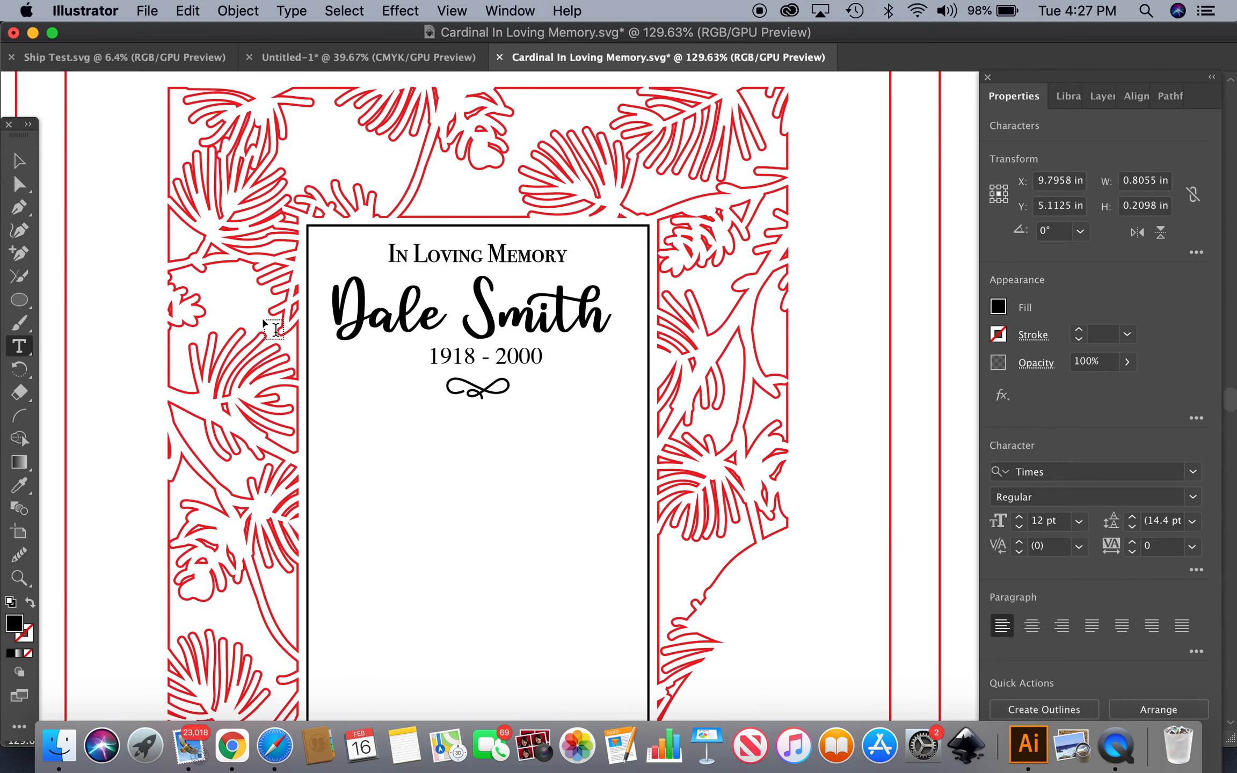
{"action": "left_click", "coordinate": [24, 169]}
{"action": "left_click", "coordinate": [435, 426]}
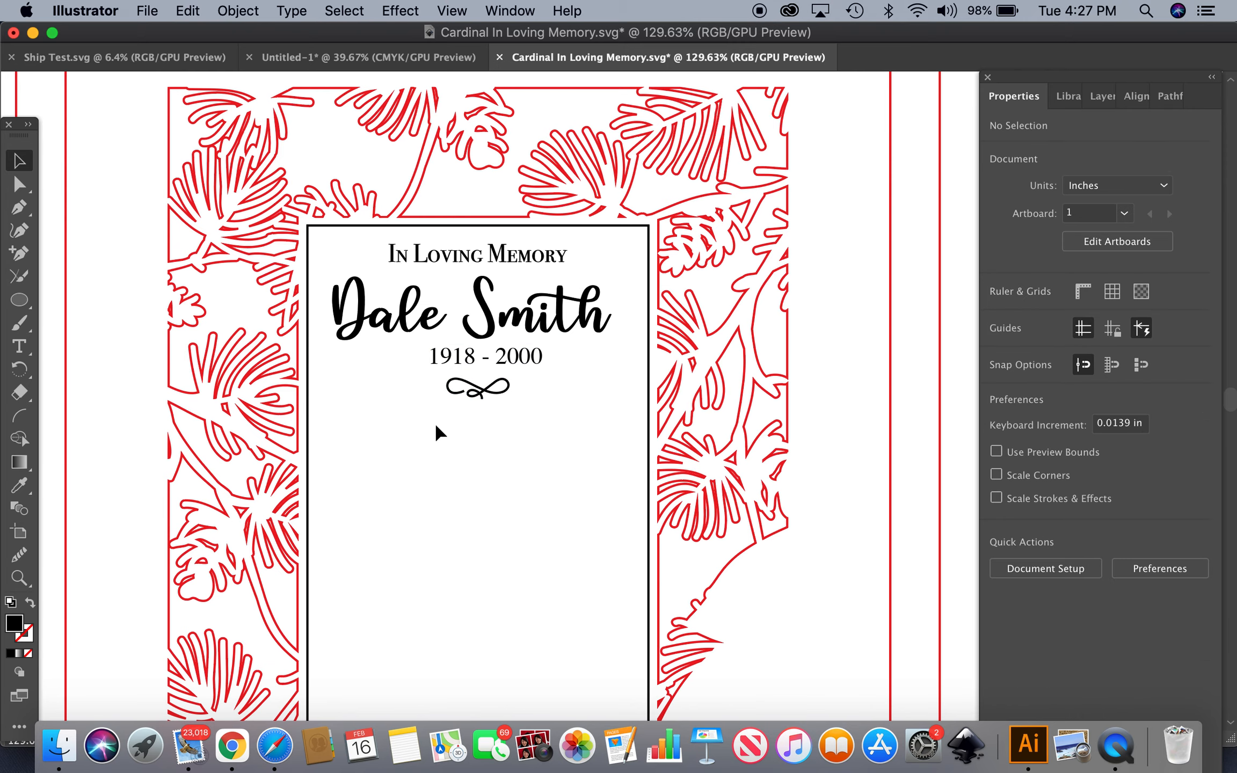
Select the whole card with its artboard contents and center everything horizontally
{"action": "scroll", "coordinate": [434, 425], "scroll_direction": "down", "scroll_amount": 5}
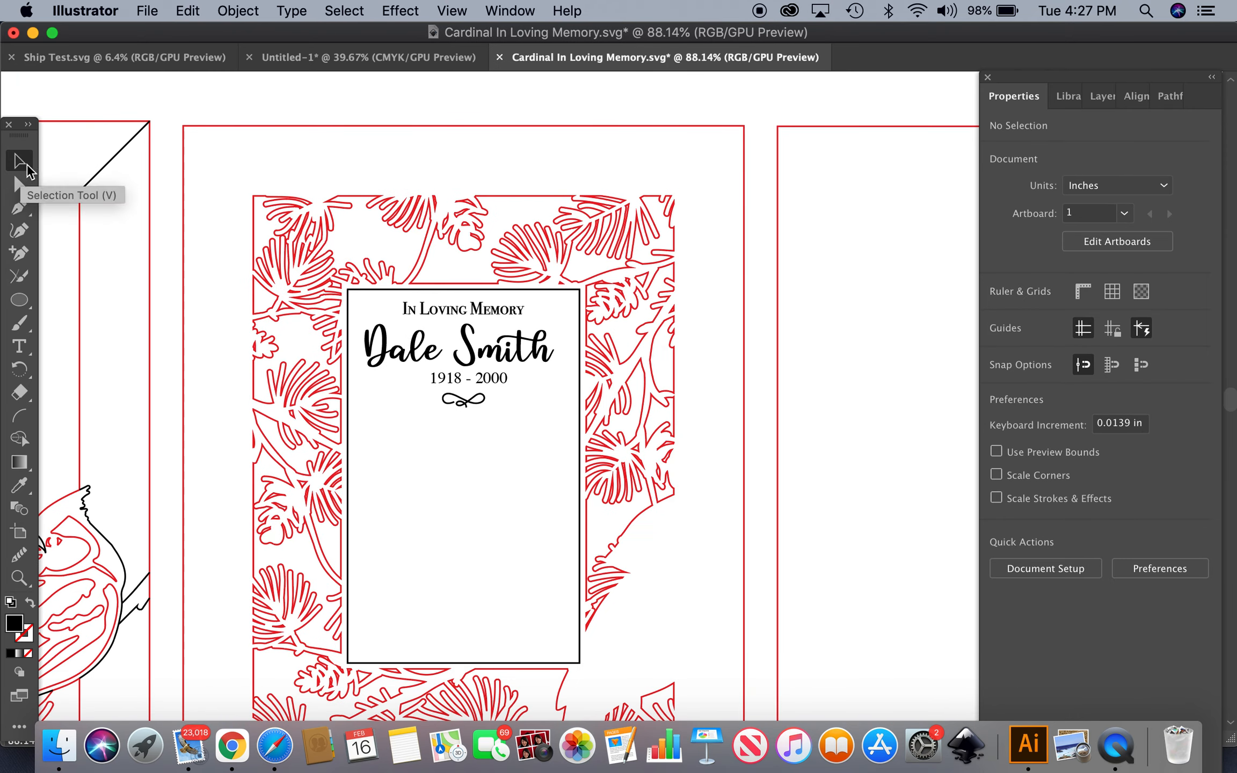
{"action": "left_click_drag", "start_coordinate": [435, 102], "coordinate": [601, 697]}
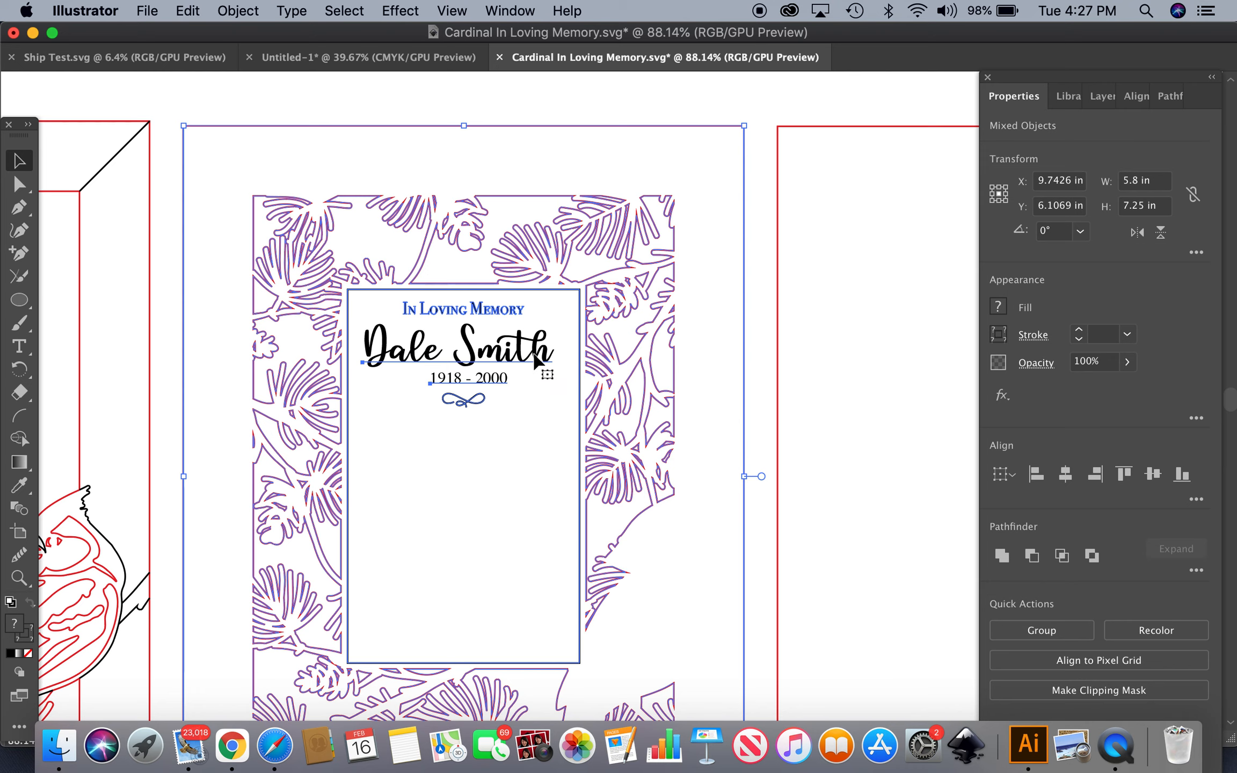
{"action": "left_click", "coordinate": [1066, 475]}
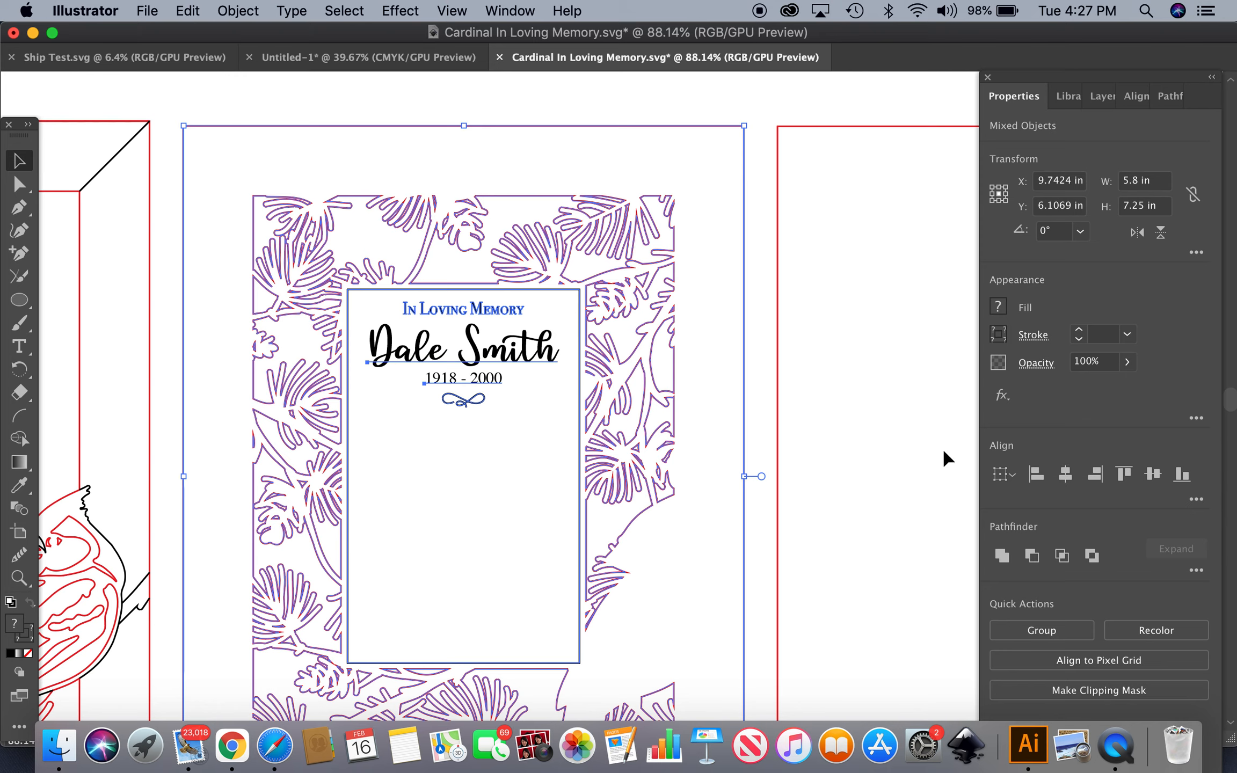
{"action": "left_click", "coordinate": [412, 113]}
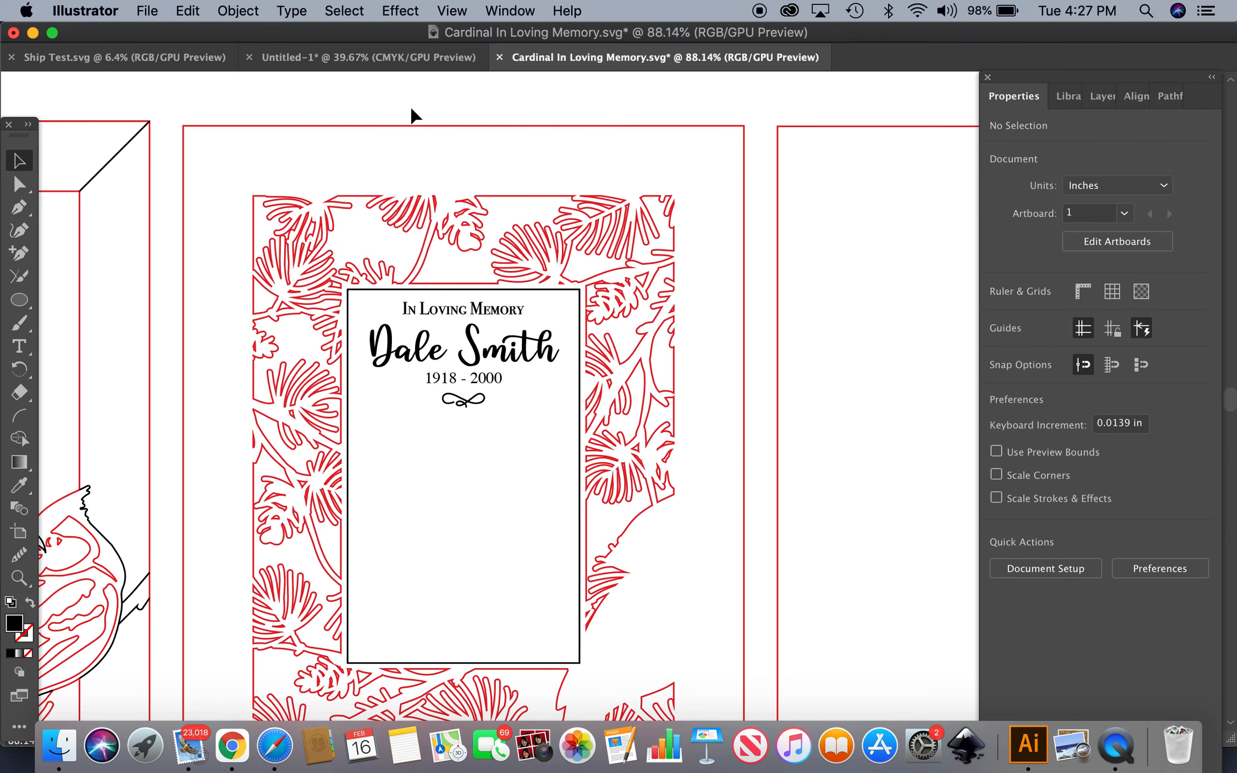
Move the cardinal frame group over the memorial card and nudge it down to line up
{"action": "left_click", "coordinate": [495, 383]}
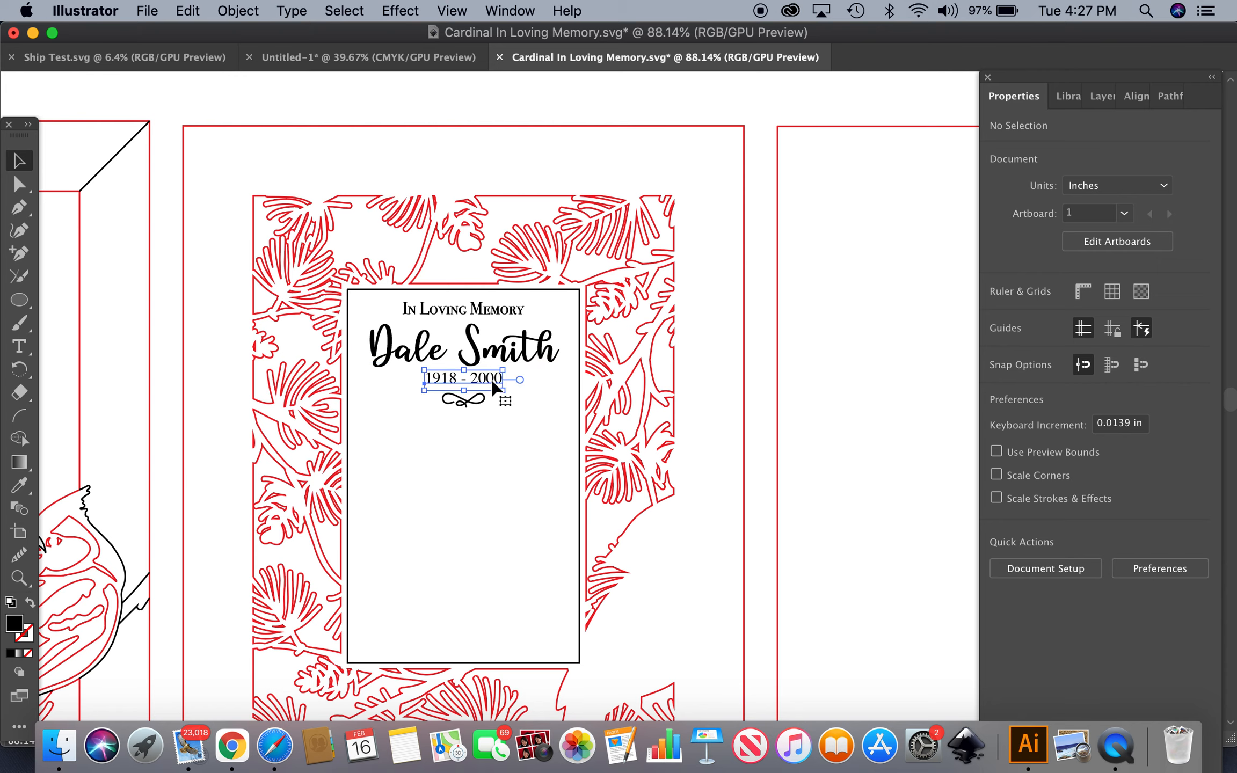
{"action": "left_click", "coordinate": [488, 182]}
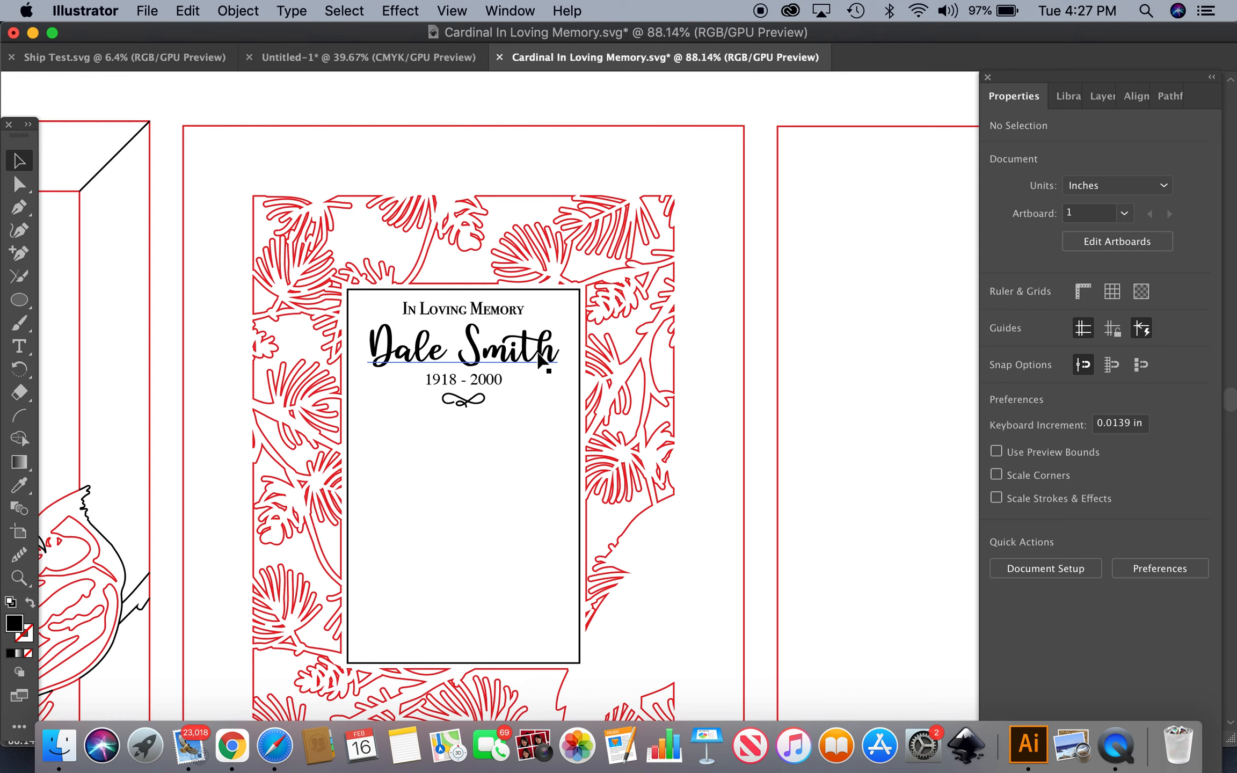
{"action": "scroll", "coordinate": [486, 439], "scroll_direction": "down", "scroll_amount": 5}
{"action": "scroll", "coordinate": [485, 435], "scroll_direction": "down", "scroll_amount": 3}
{"action": "scroll", "coordinate": [486, 434], "scroll_direction": "left", "scroll_amount": 1}
{"action": "left_click_drag", "start_coordinate": [271, 505], "coordinate": [652, 514]}
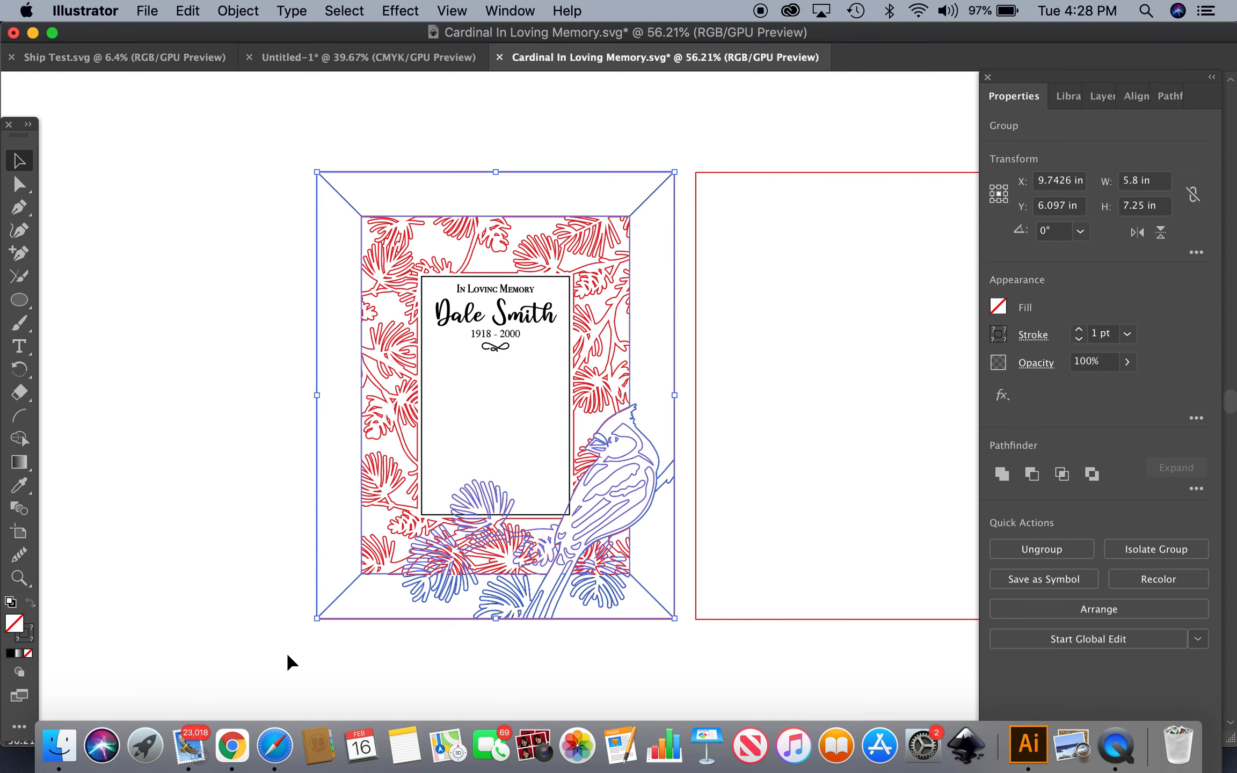
{"action": "key", "text": "Down"}
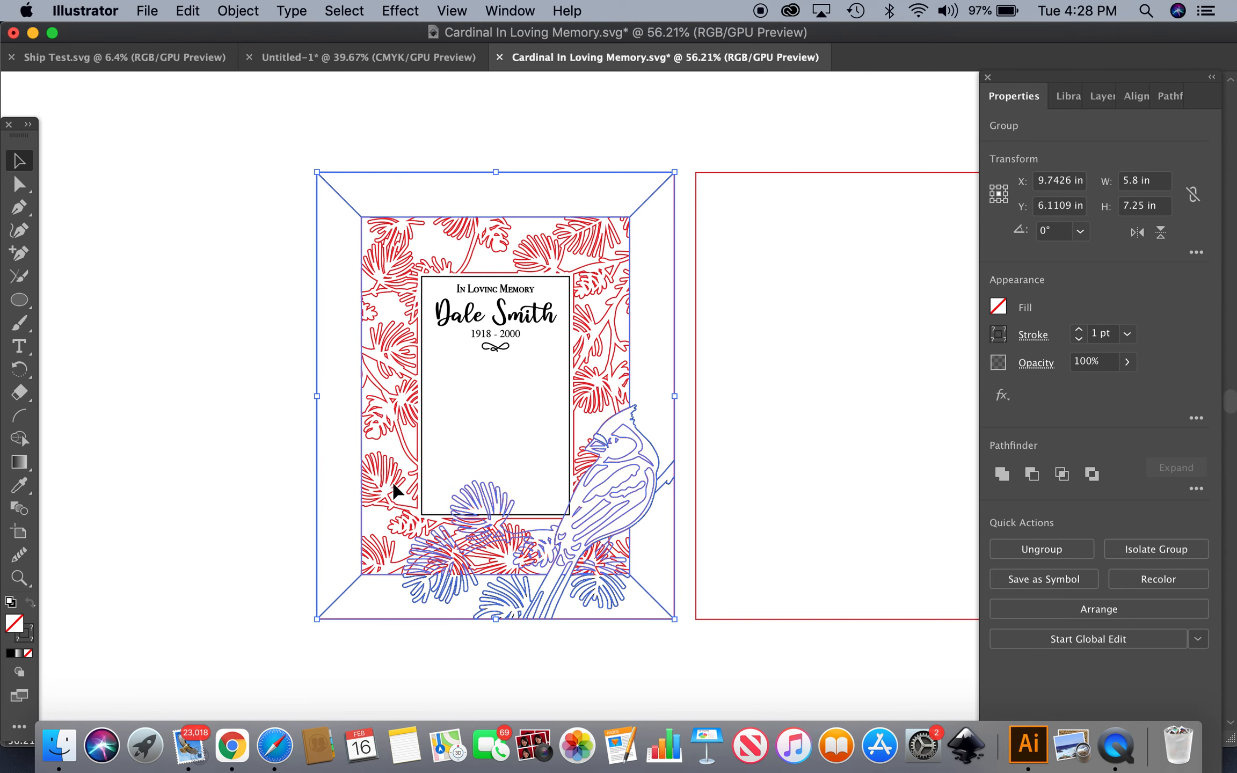
{"action": "scroll", "coordinate": [462, 374], "scroll_direction": "up", "scroll_amount": 8}
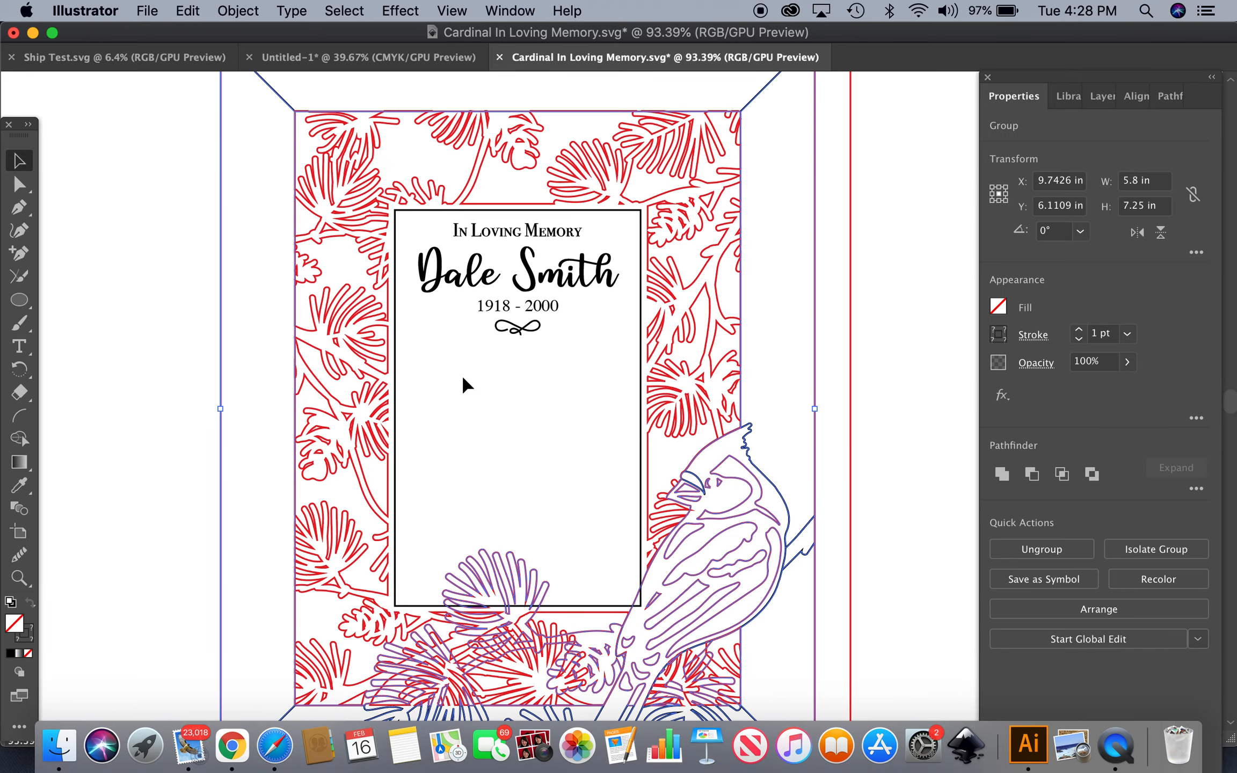
Create a text box below the ornament and paste in the cardinal poem
{"action": "scroll", "coordinate": [462, 378], "scroll_direction": "up", "scroll_amount": 2}
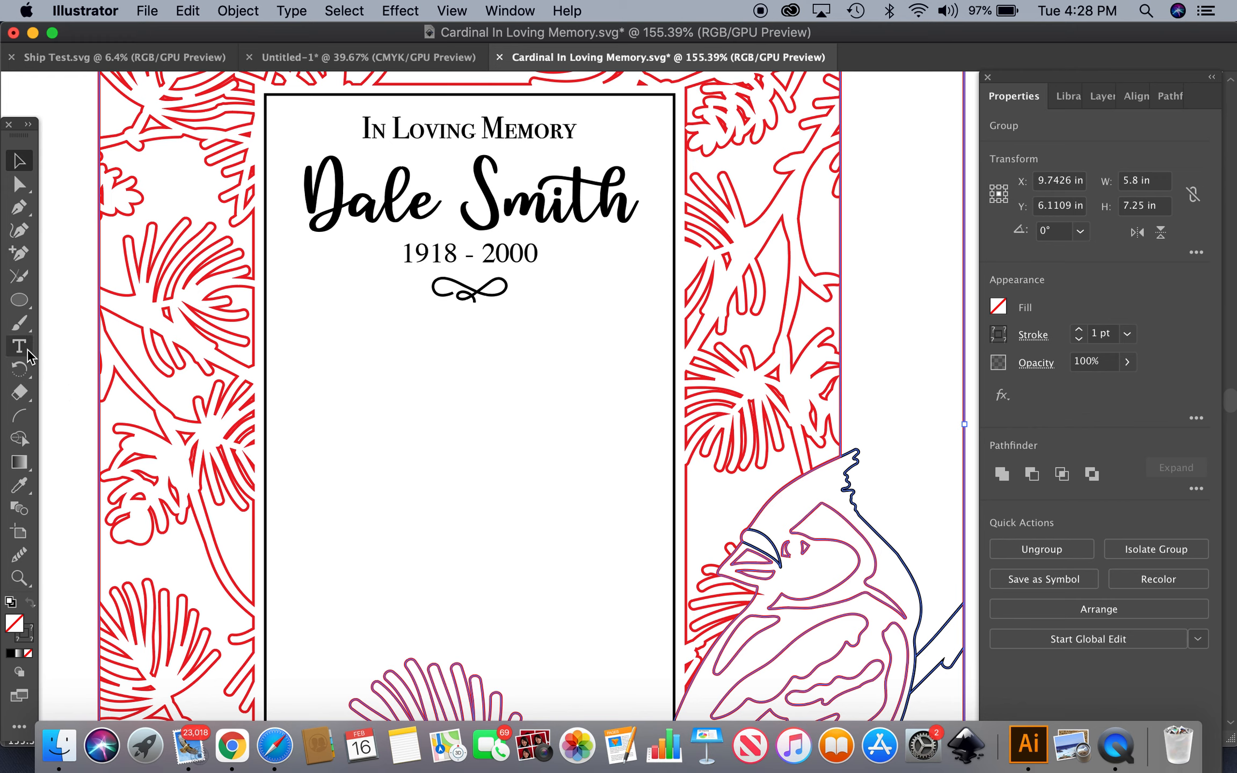
{"action": "left_click", "coordinate": [22, 347]}
{"action": "left_click", "coordinate": [325, 377]}
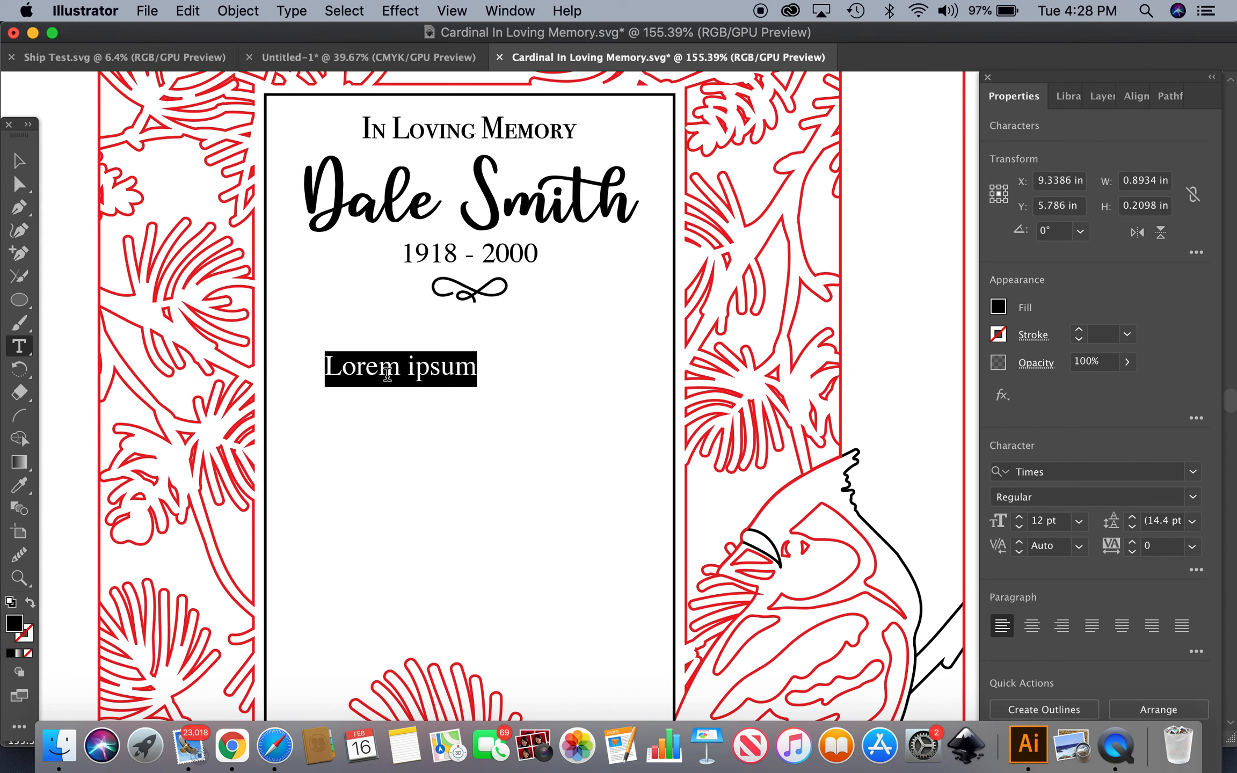
{"action": "left_click_drag", "start_coordinate": [475, 370], "coordinate": [315, 366]}
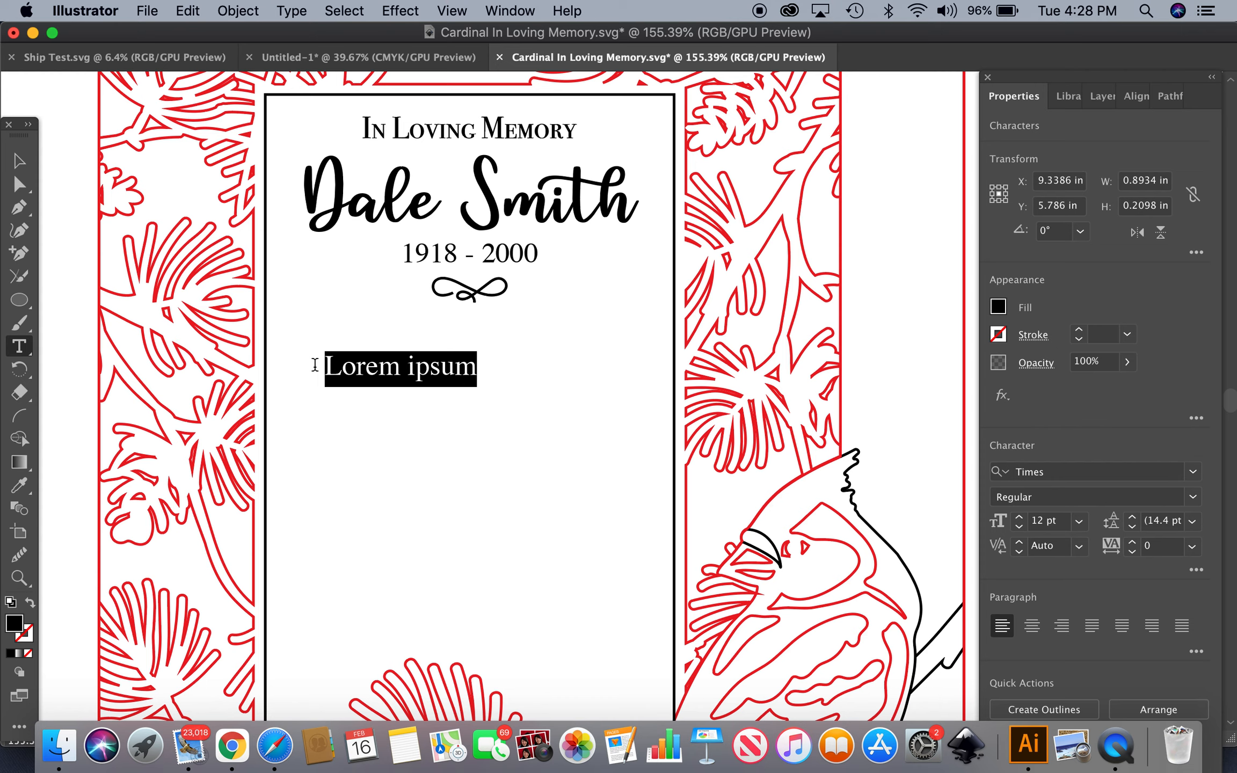
{"action": "key", "text": "super"}
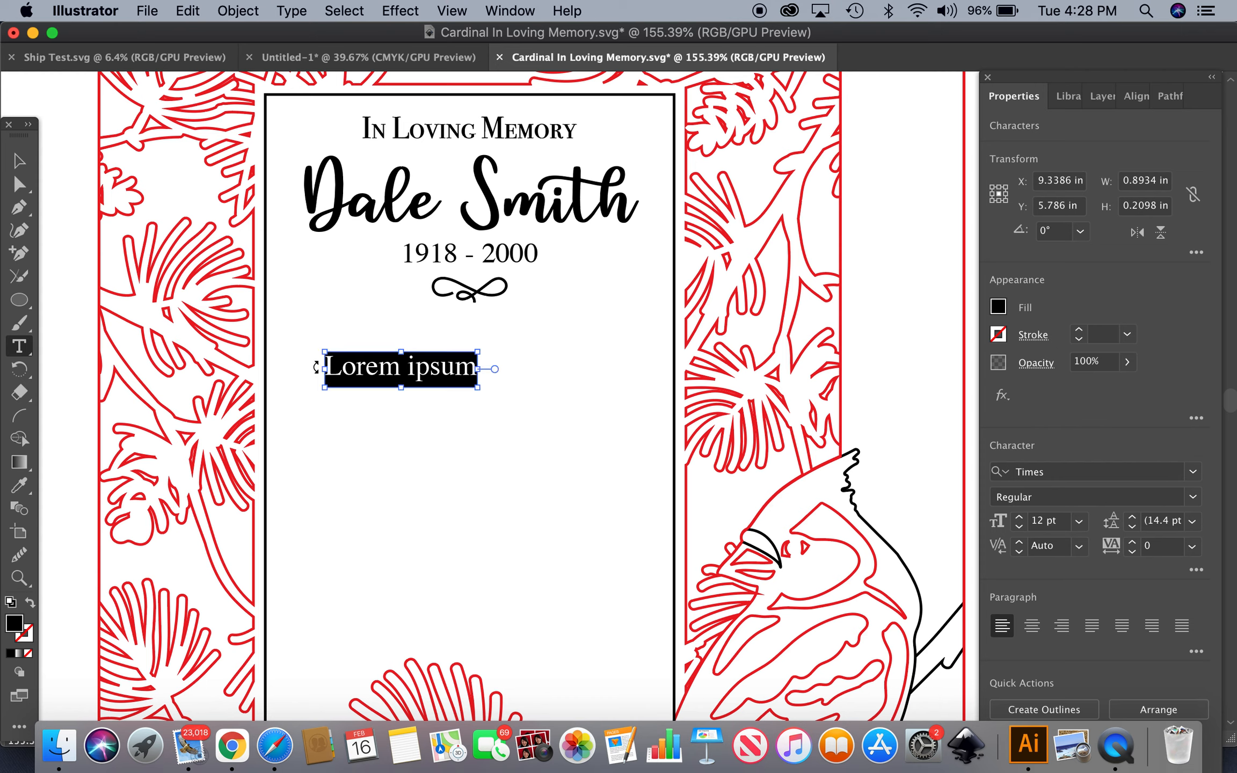
{"action": "type", "text": "A Messenger to tell you, we’re never far apart. My spirit will live on forever, there within your heart.  So when you see a cardinal, You will know it’s true, I am never far away, I’m always here with you."}
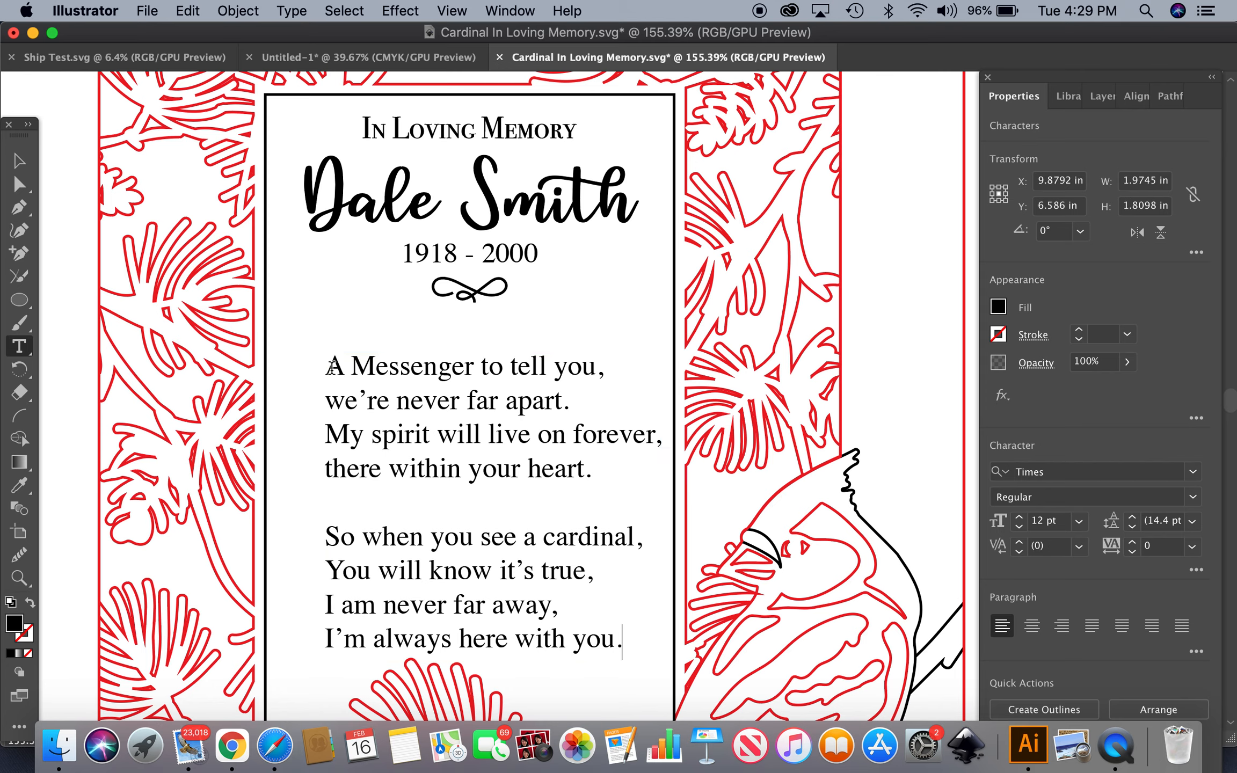
Center-align the poem's lines and move the text block up under the ornament
{"action": "left_click", "coordinate": [19, 160]}
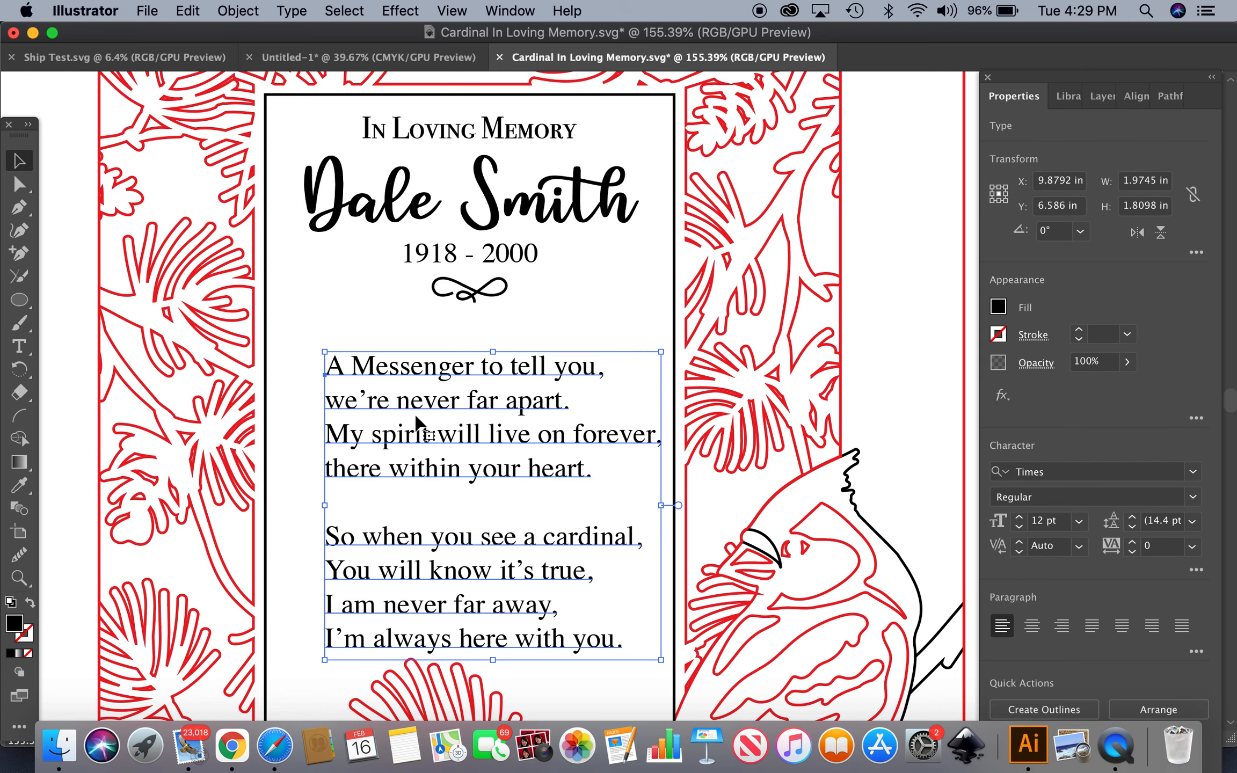
{"action": "left_click_drag", "start_coordinate": [489, 409], "coordinate": [483, 371]}
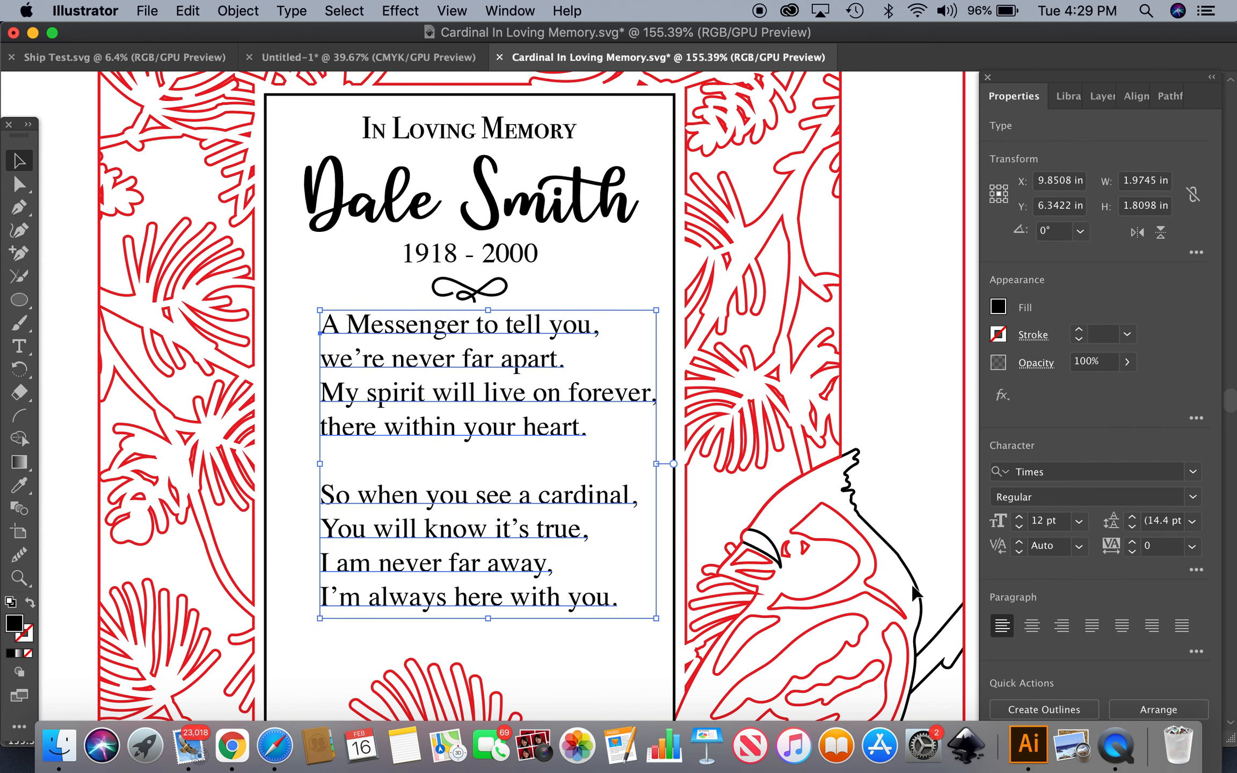
{"action": "left_click", "coordinate": [1031, 629]}
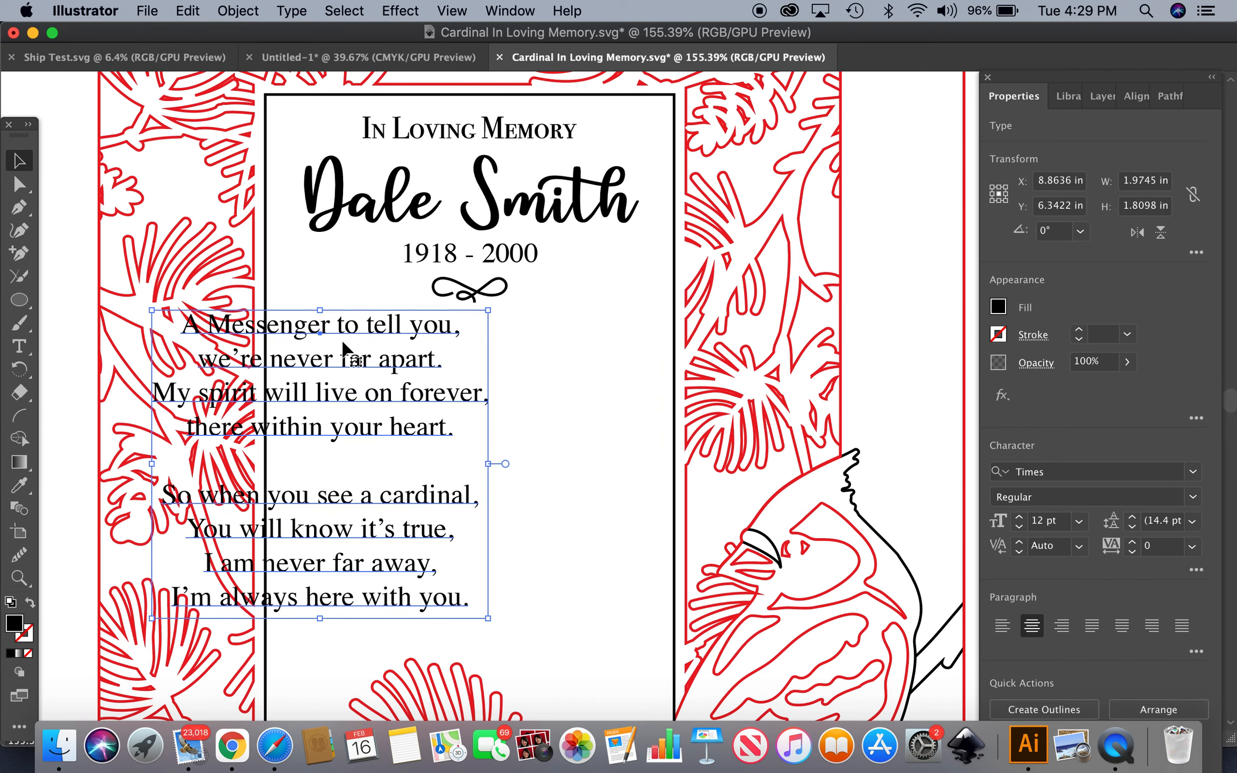
{"action": "left_click_drag", "start_coordinate": [340, 363], "coordinate": [487, 377]}
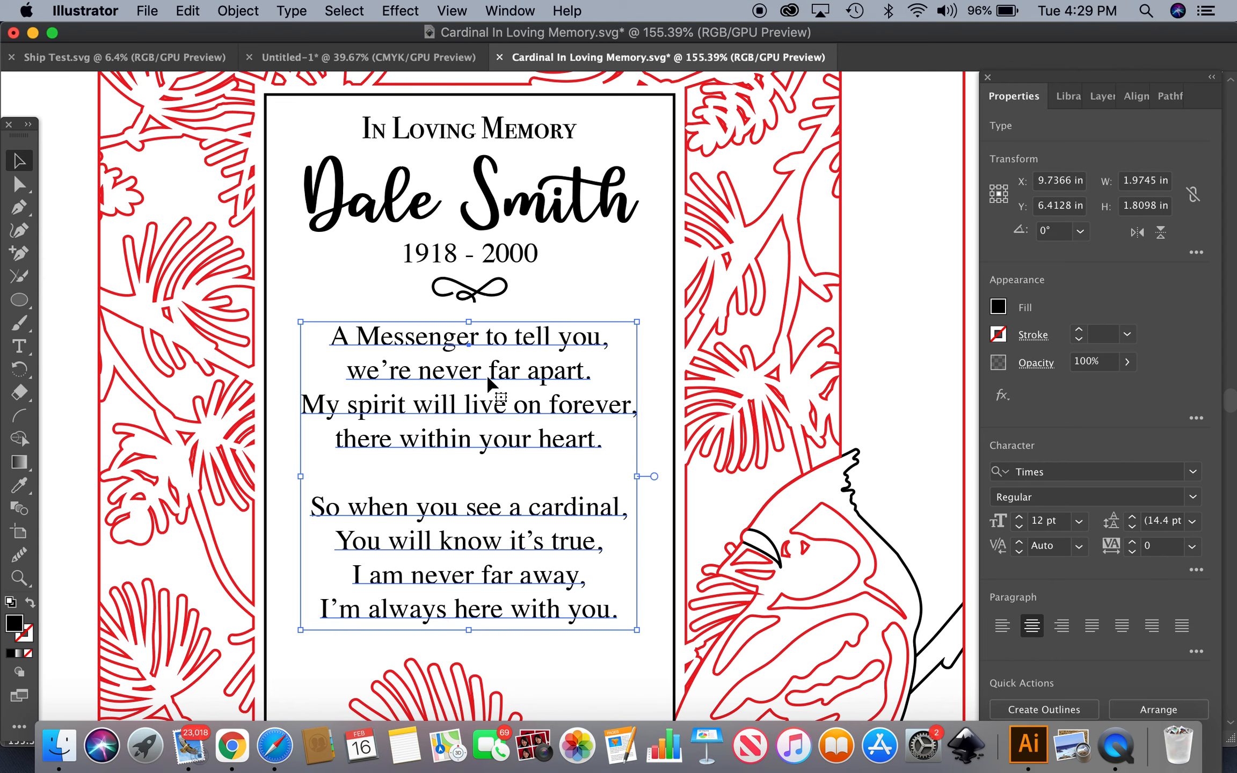
Select all of the poem text and change its font to feather
{"action": "double_click", "coordinate": [606, 622]}
{"action": "triple_click", "coordinate": [608, 621]}
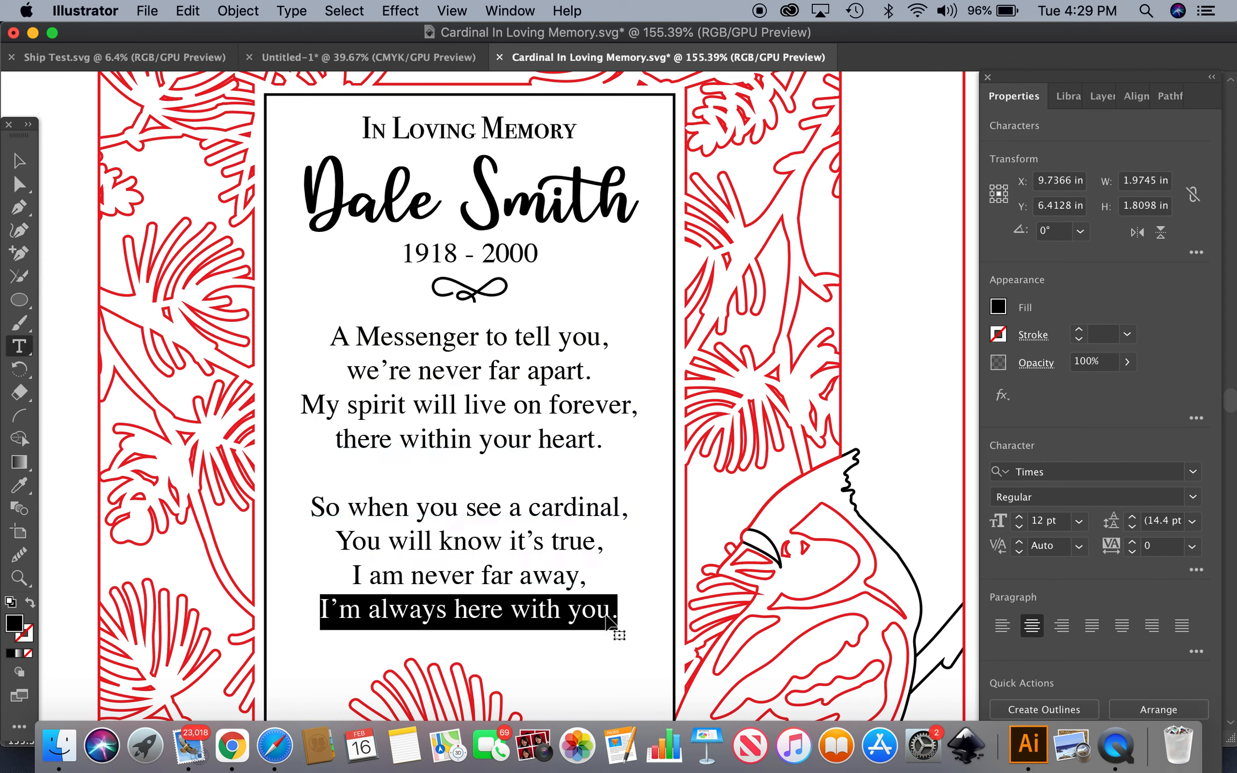
{"action": "left_click", "coordinate": [608, 604]}
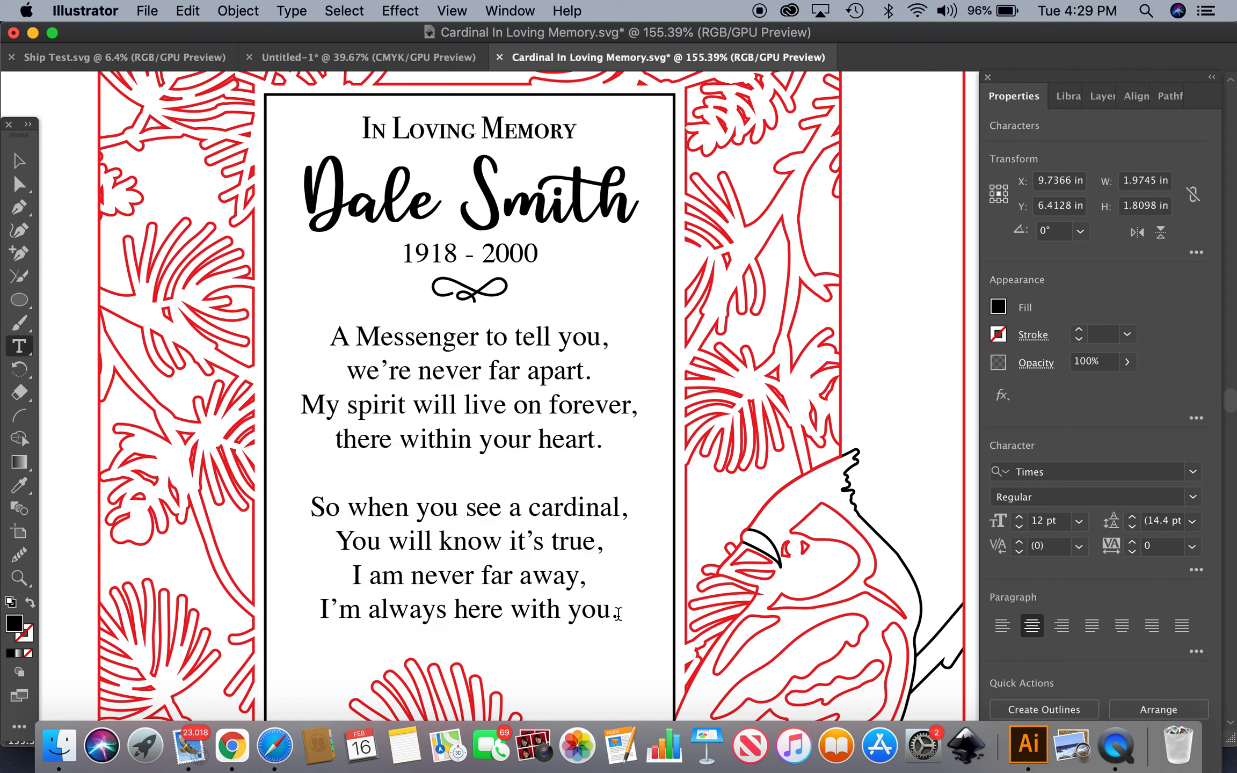
{"action": "left_click_drag", "start_coordinate": [618, 614], "coordinate": [301, 320]}
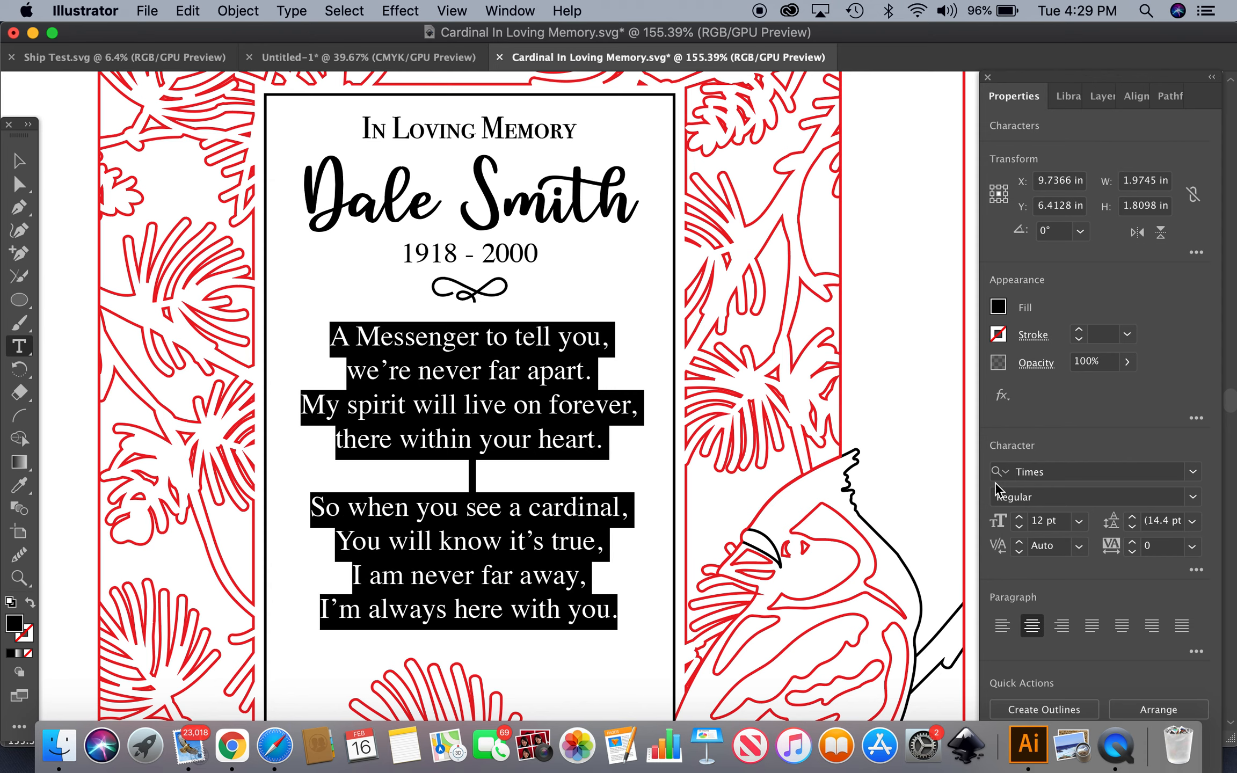
{"action": "left_click", "coordinate": [1194, 473]}
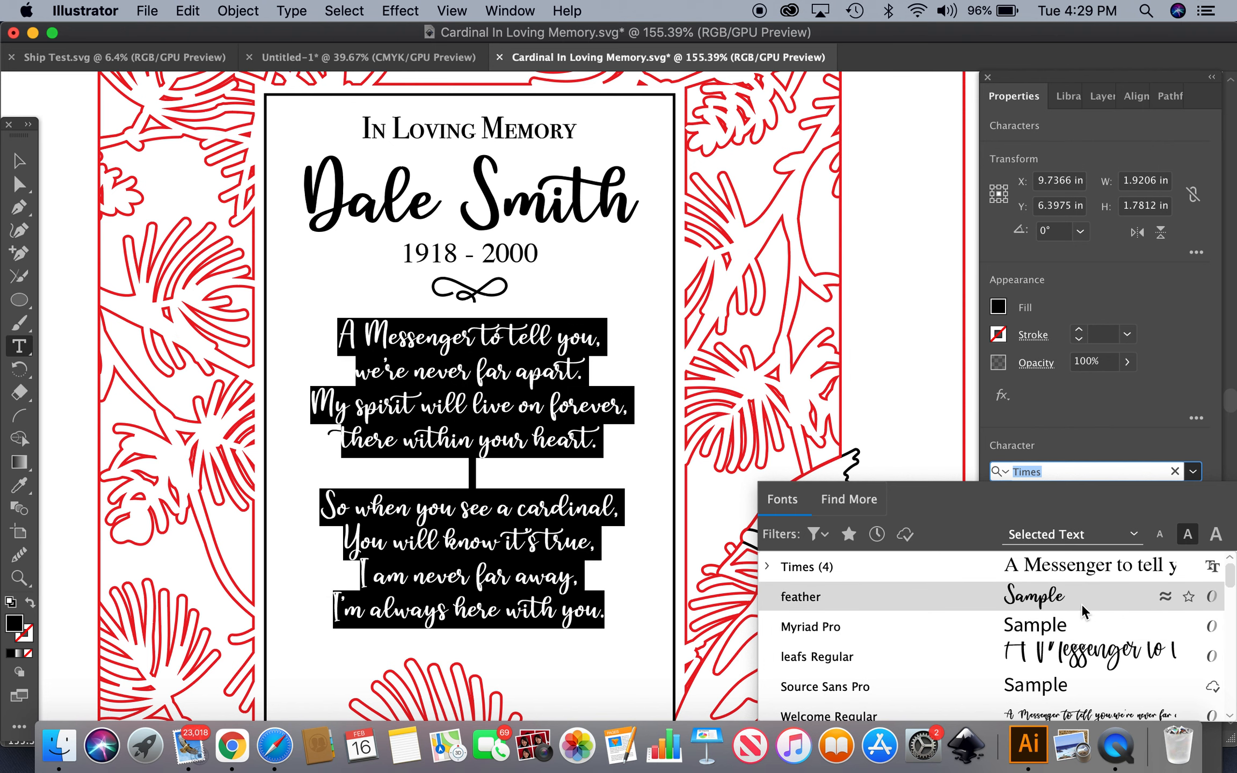
{"action": "left_click", "coordinate": [1060, 603]}
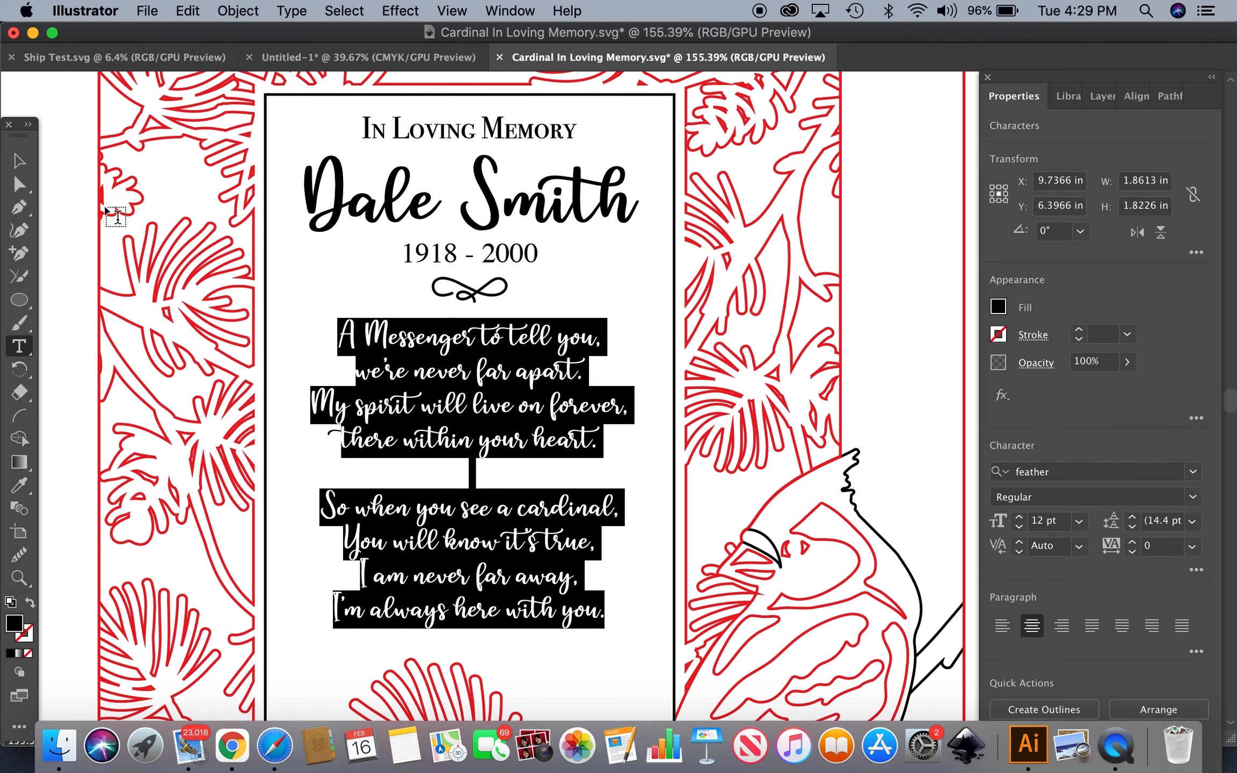
Select the whole card with the frame and center everything horizontally
{"action": "left_click", "coordinate": [19, 160]}
{"action": "left_click", "coordinate": [326, 288]}
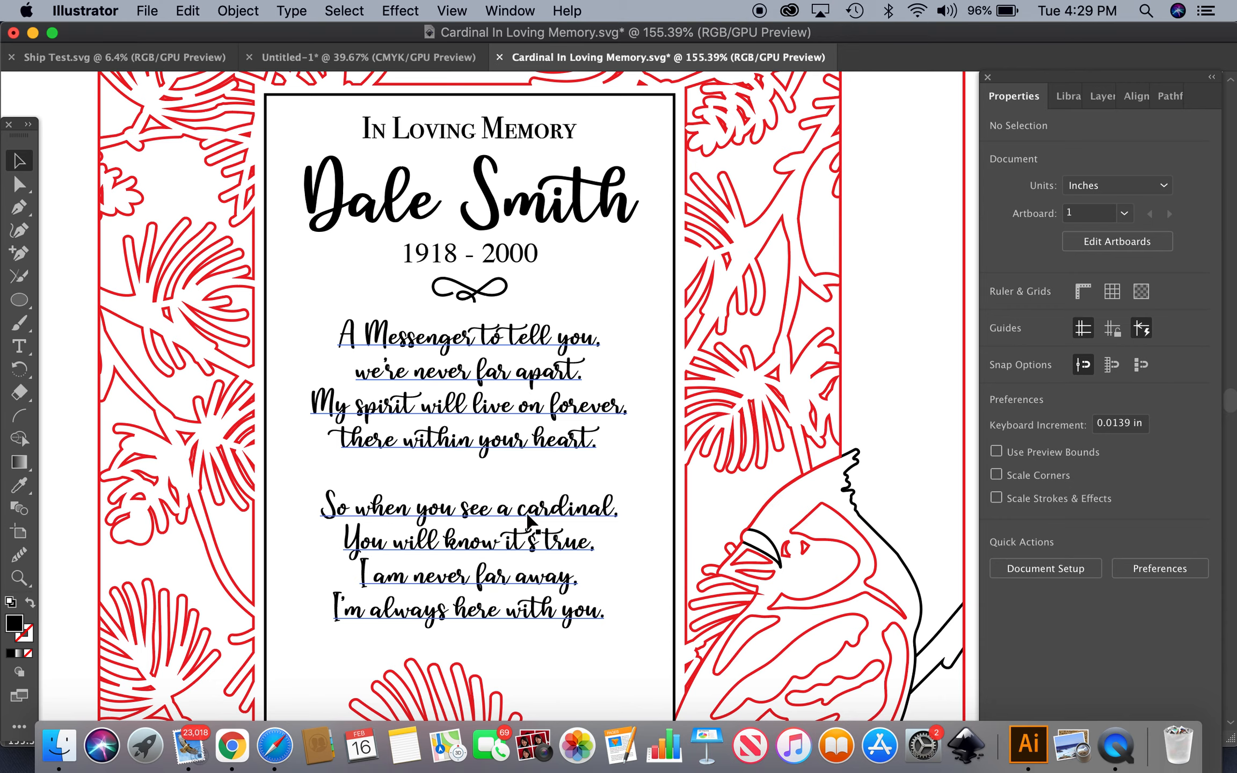
{"action": "scroll", "coordinate": [511, 537], "scroll_direction": "down", "scroll_amount": 3}
{"action": "scroll", "coordinate": [512, 537], "scroll_direction": "down", "scroll_amount": 2}
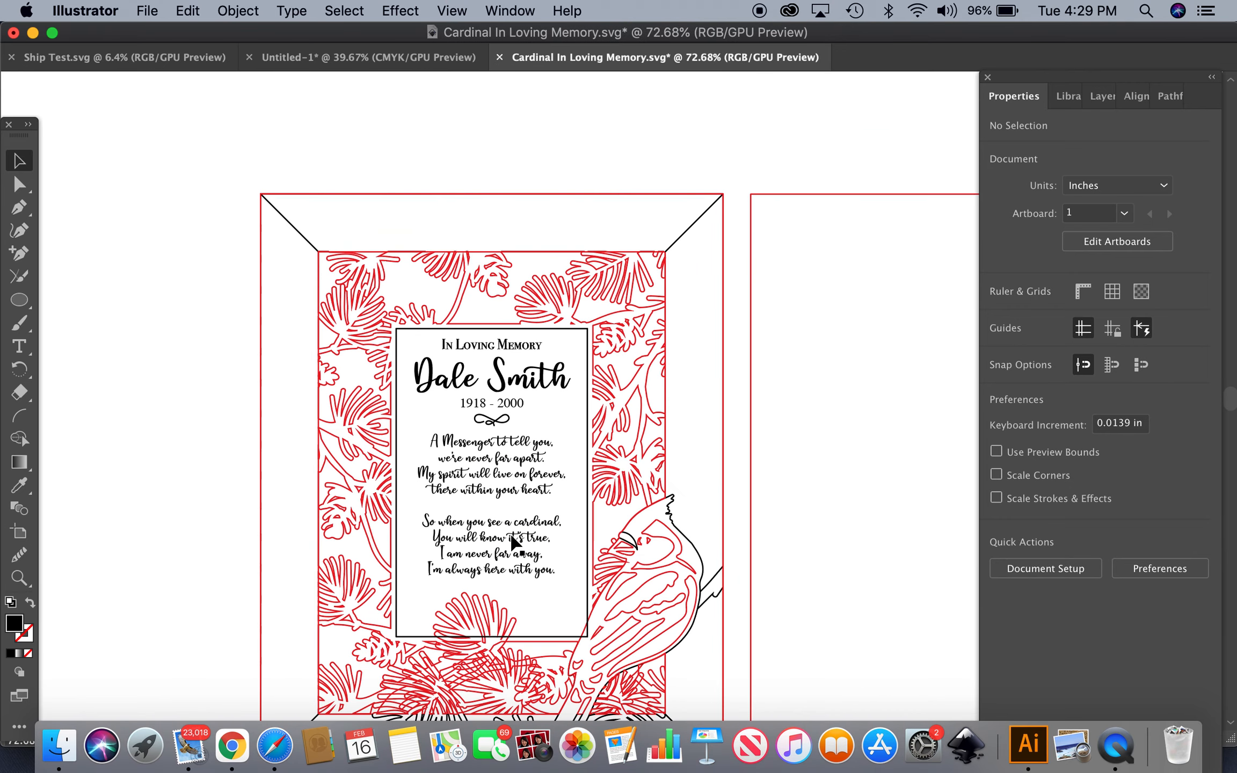
{"action": "left_click_drag", "start_coordinate": [479, 133], "coordinate": [540, 698]}
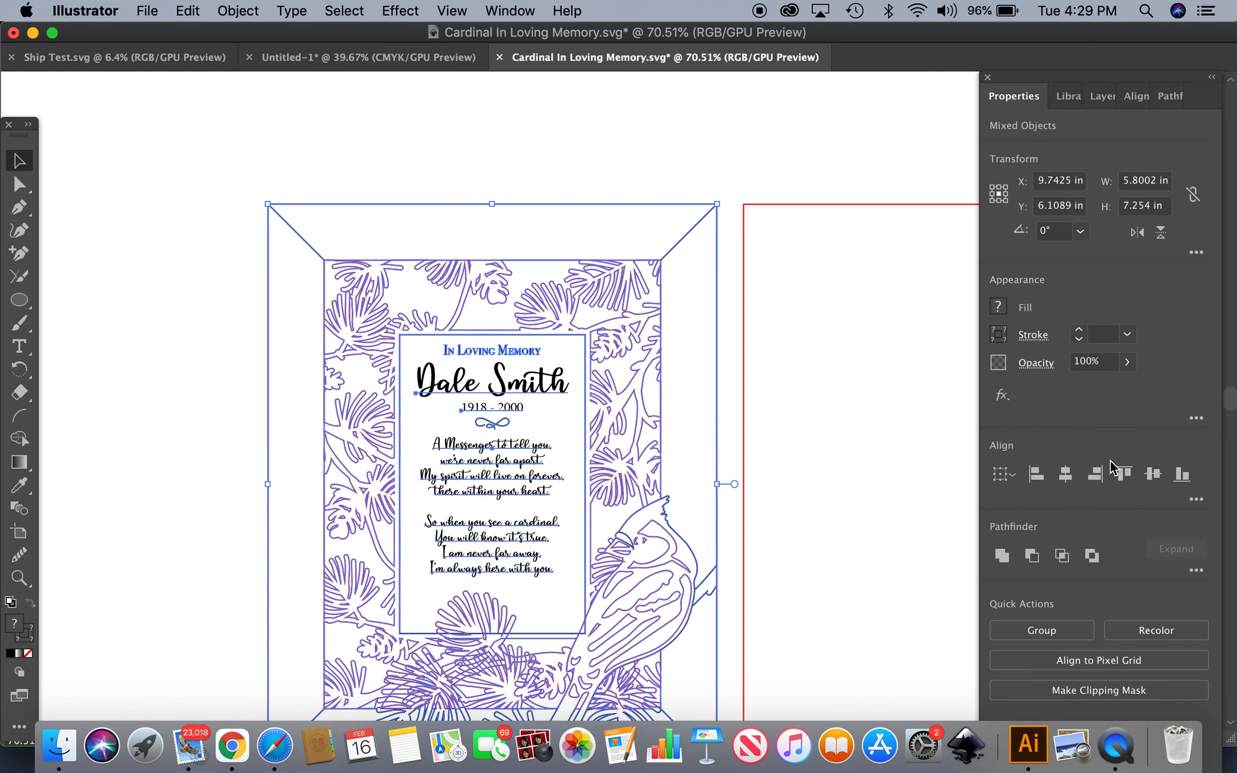
{"action": "left_click", "coordinate": [1068, 482]}
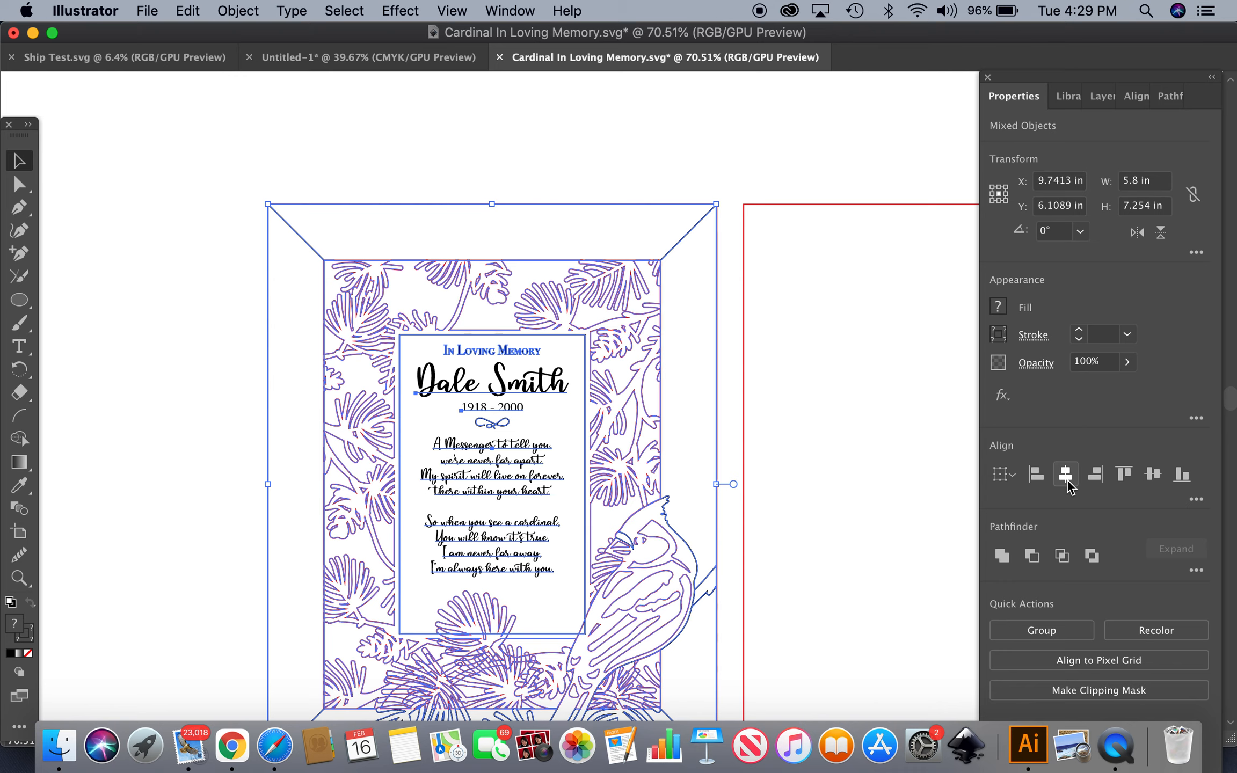
Resize the poem text box to about 12.94 pt text and nudge it to fit inside the card
{"action": "left_click", "coordinate": [505, 163]}
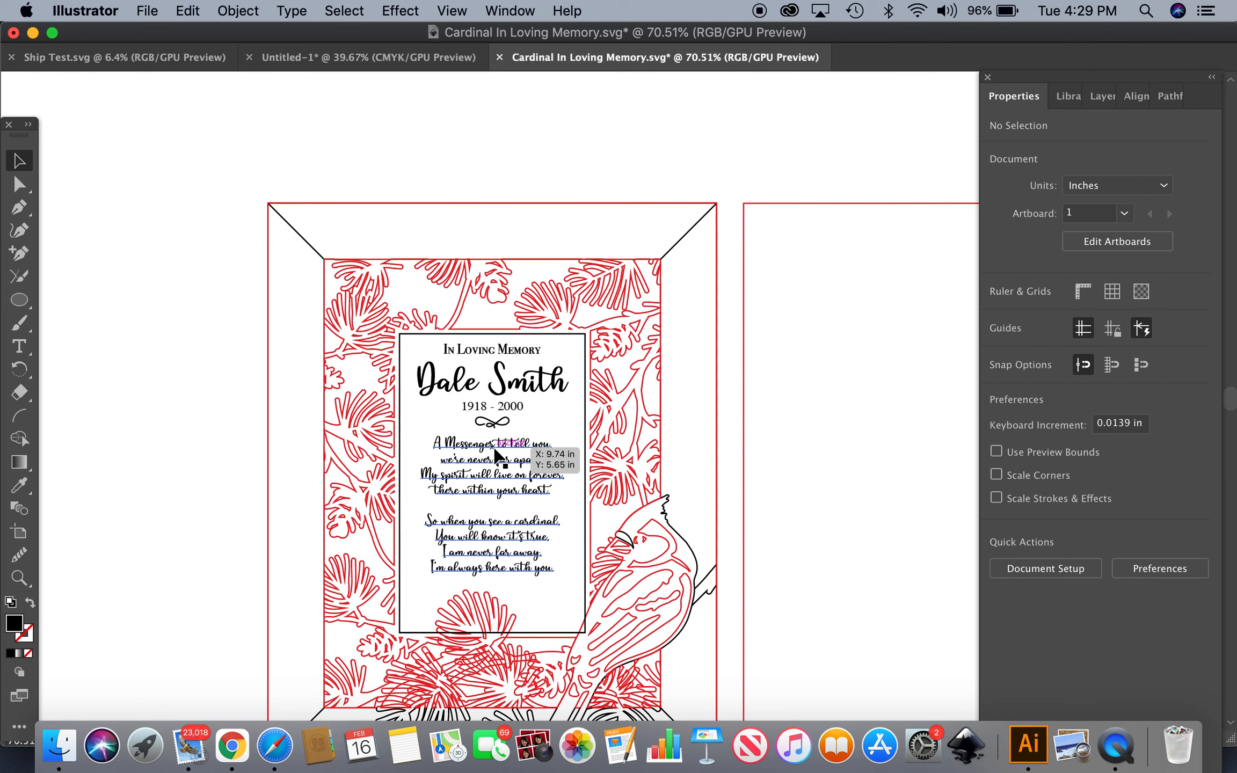
{"action": "left_click", "coordinate": [513, 531]}
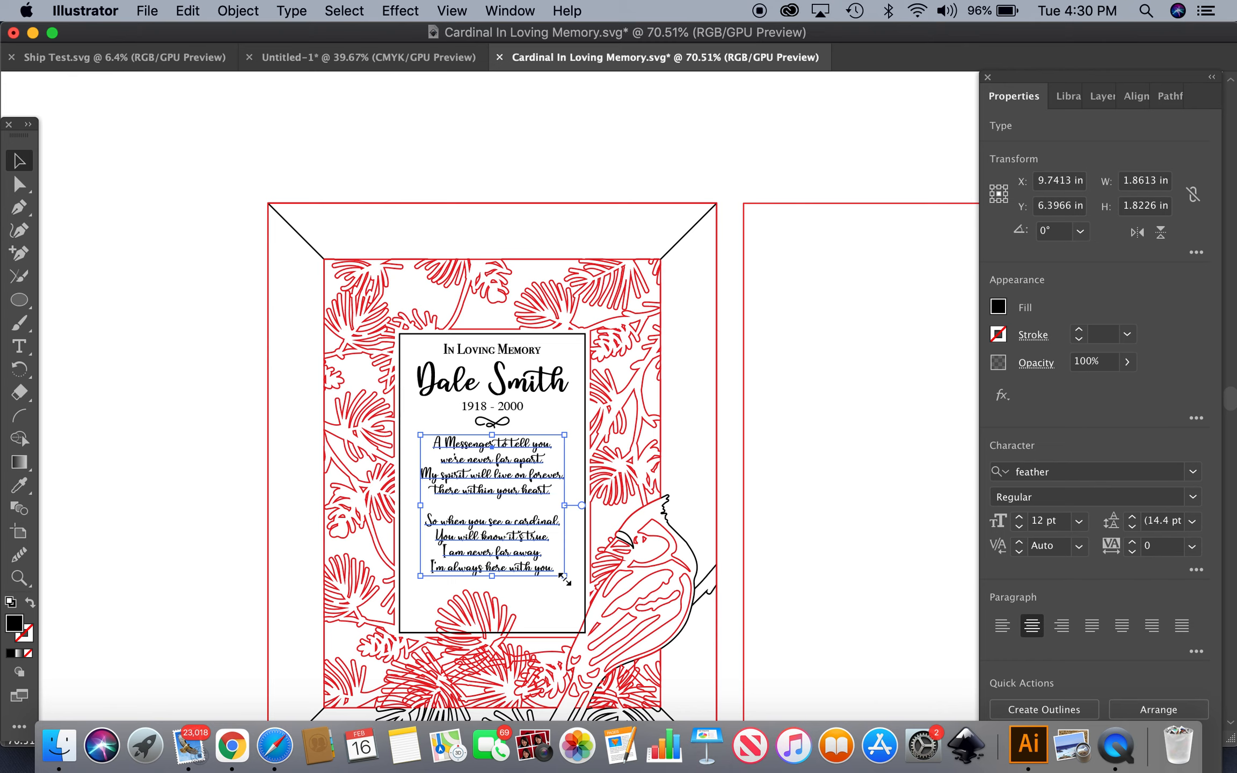
{"action": "left_click_drag", "start_coordinate": [565, 578], "coordinate": [593, 616]}
{"action": "key", "text": "Left"}
{"action": "key", "text": "Left"}
{"action": "key", "text": "Left"}
{"action": "key", "text": "Left"}
{"action": "key", "text": "Left"}
{"action": "key", "text": "Left"}
{"action": "key", "text": "Left"}
{"action": "key", "text": "Left"}
{"action": "key", "text": "Left"}
{"action": "key", "text": "Left"}
{"action": "key", "text": "Left"}
{"action": "key", "text": "Left"}
{"action": "key", "text": "Left"}
{"action": "key", "text": "Left"}
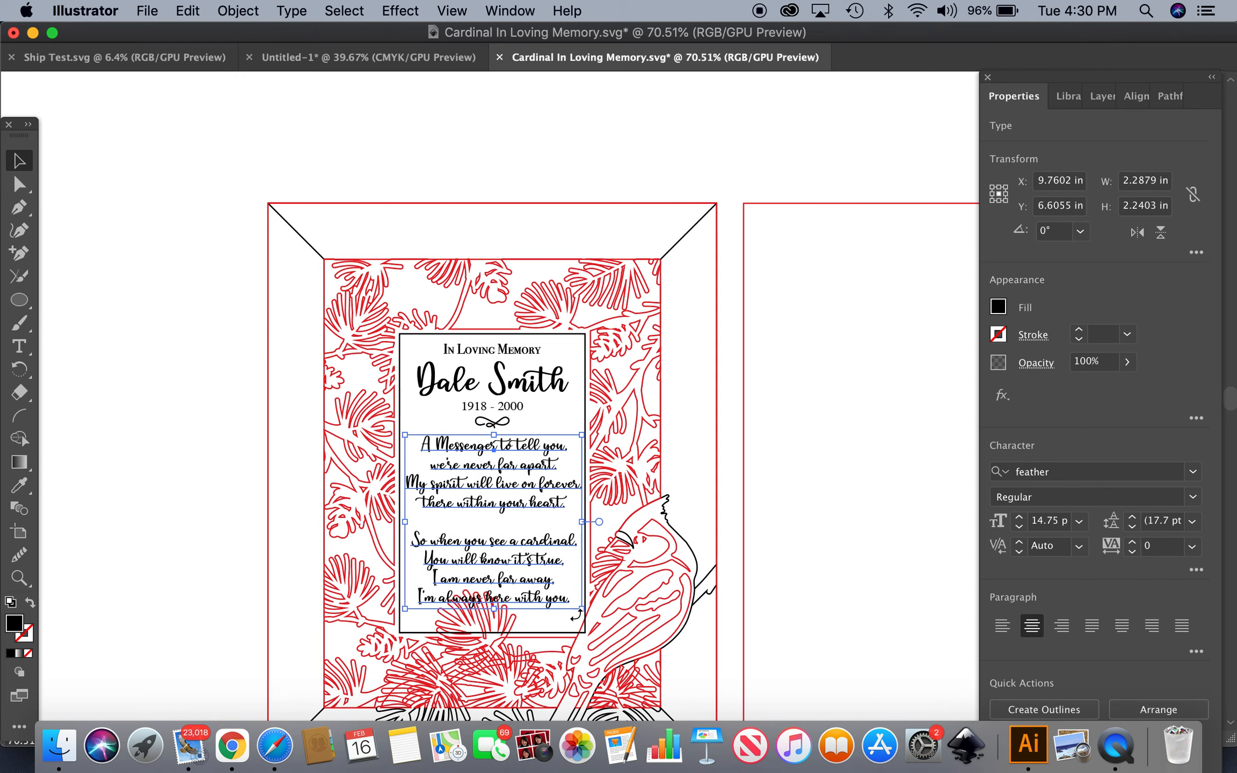
{"action": "left_click", "coordinate": [144, 550]}
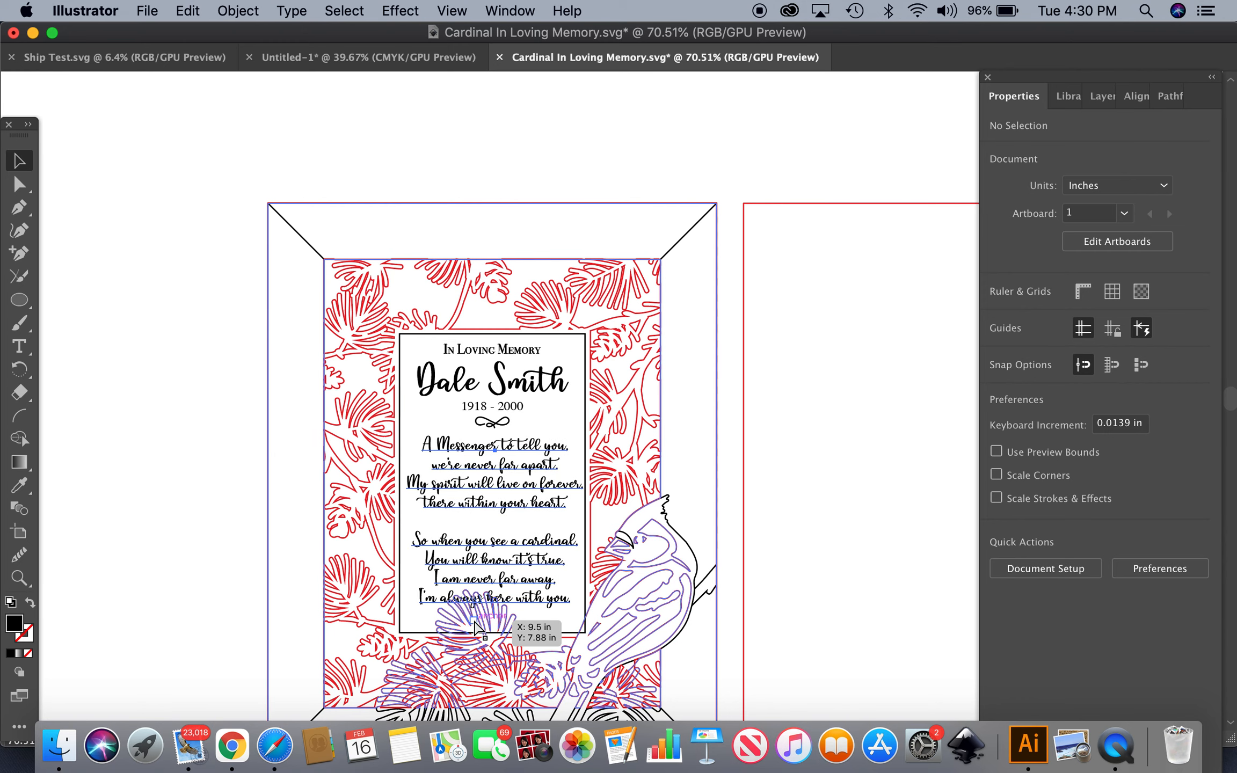
{"action": "left_click", "coordinate": [475, 624]}
{"action": "left_click_drag", "start_coordinate": [475, 624], "coordinate": [478, 624]}
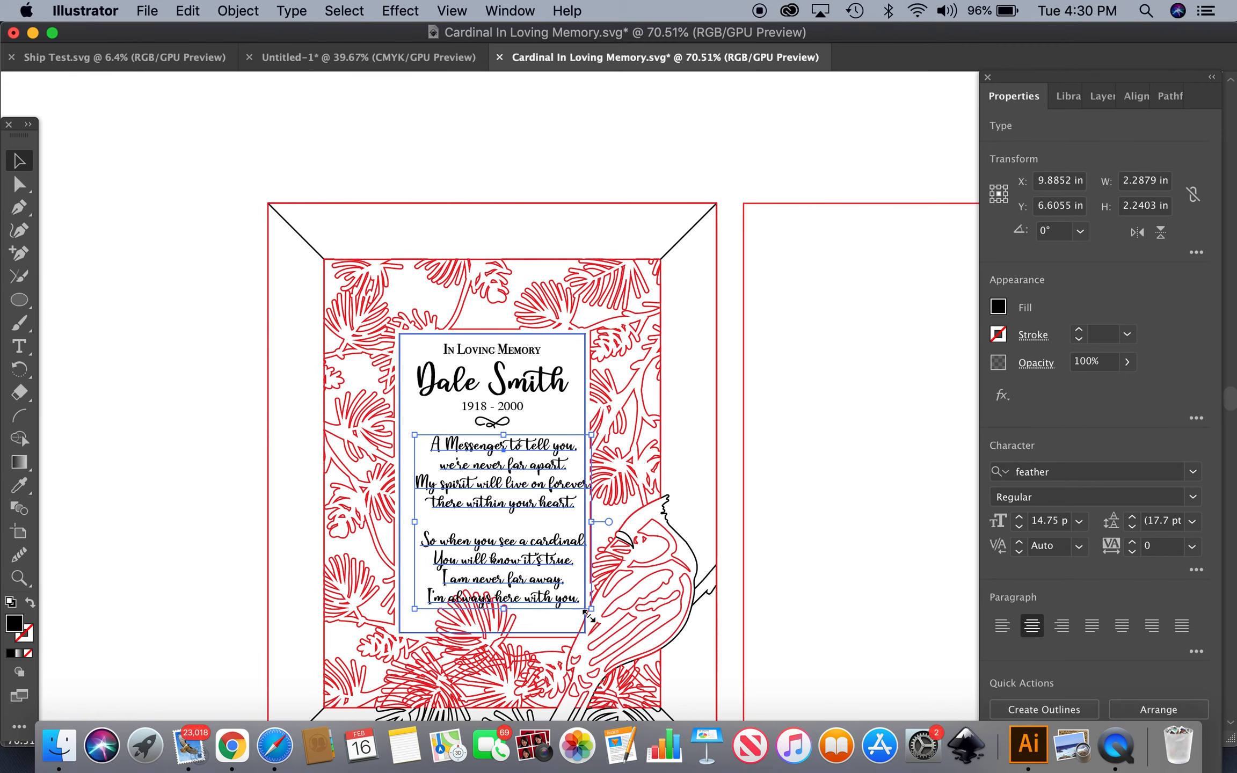
{"action": "left_click_drag", "start_coordinate": [591, 608], "coordinate": [571, 588]}
{"action": "key", "text": "Right"}
{"action": "key", "text": "Left"}
{"action": "key", "text": "Right"}
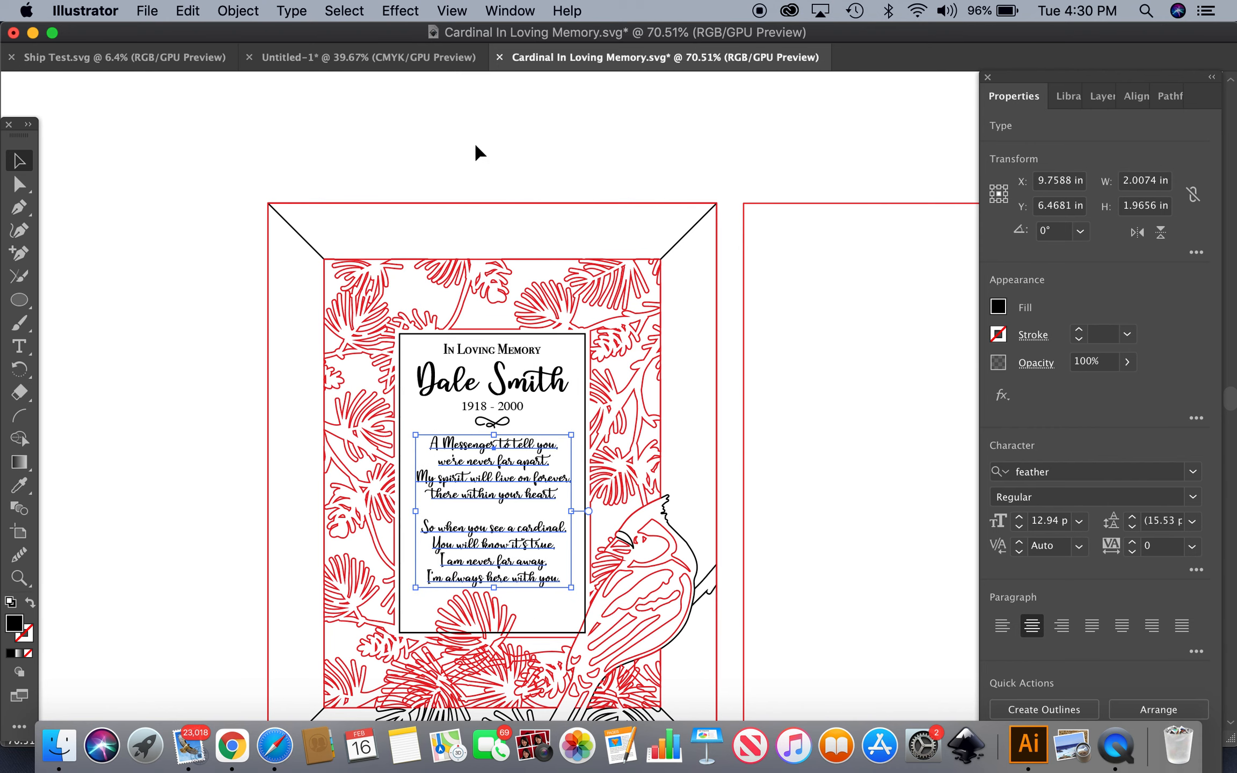
Select all the card objects again and center them horizontally
{"action": "left_click_drag", "start_coordinate": [479, 153], "coordinate": [547, 716]}
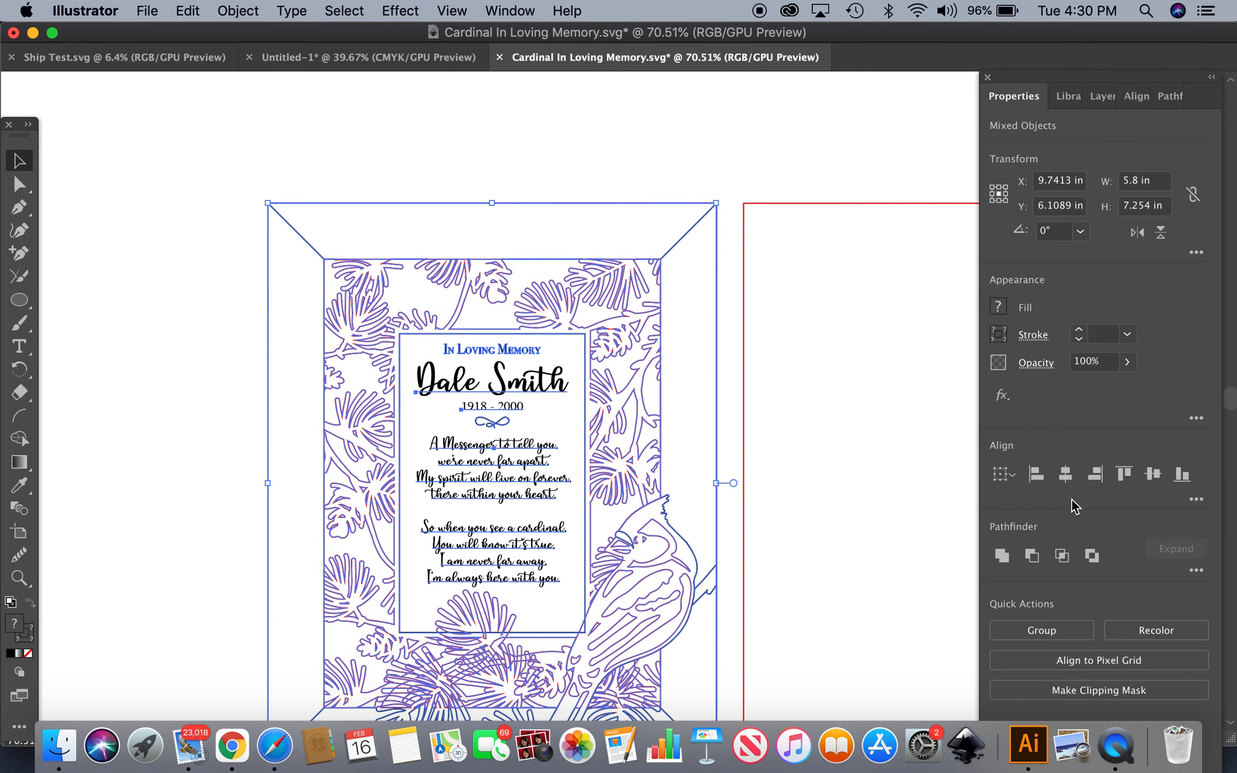
{"action": "left_click", "coordinate": [1066, 476]}
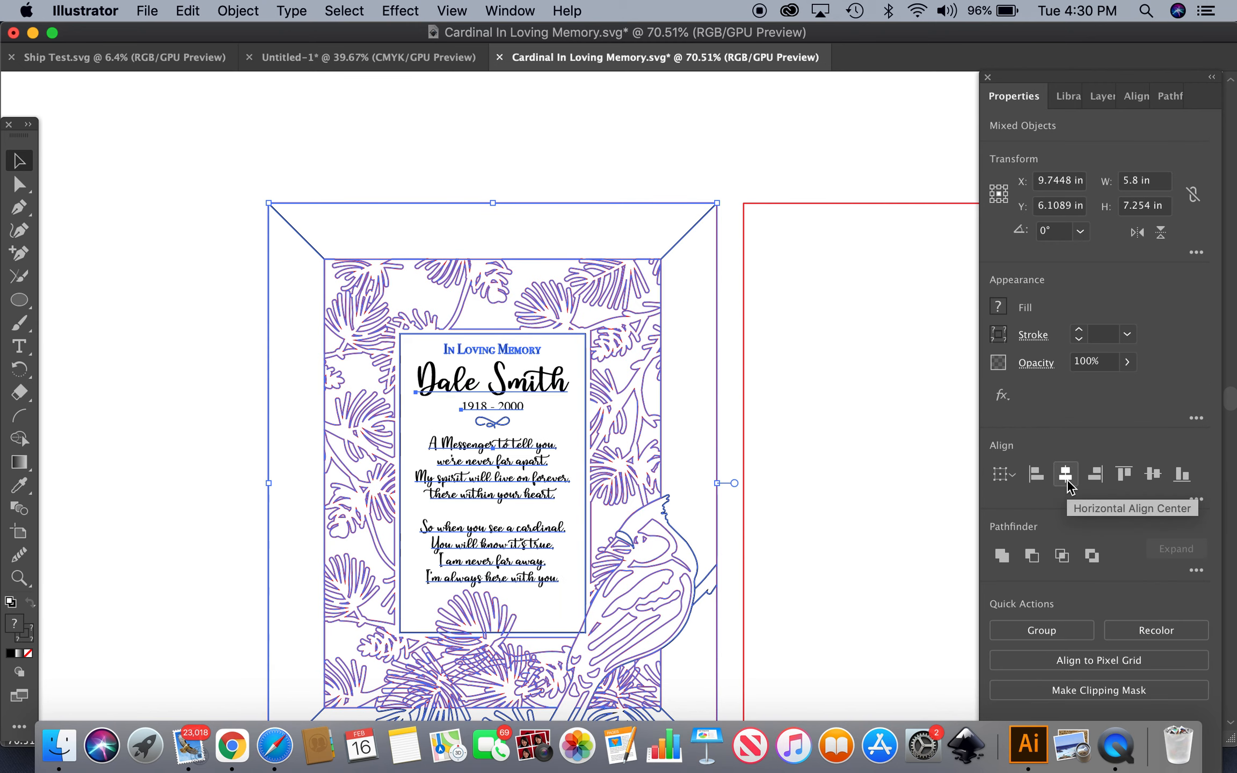
{"action": "left_click", "coordinate": [458, 146]}
Move the cardinal frame group off the card onto the empty area at the left
{"action": "scroll", "coordinate": [456, 142], "scroll_direction": "down", "scroll_amount": 5}
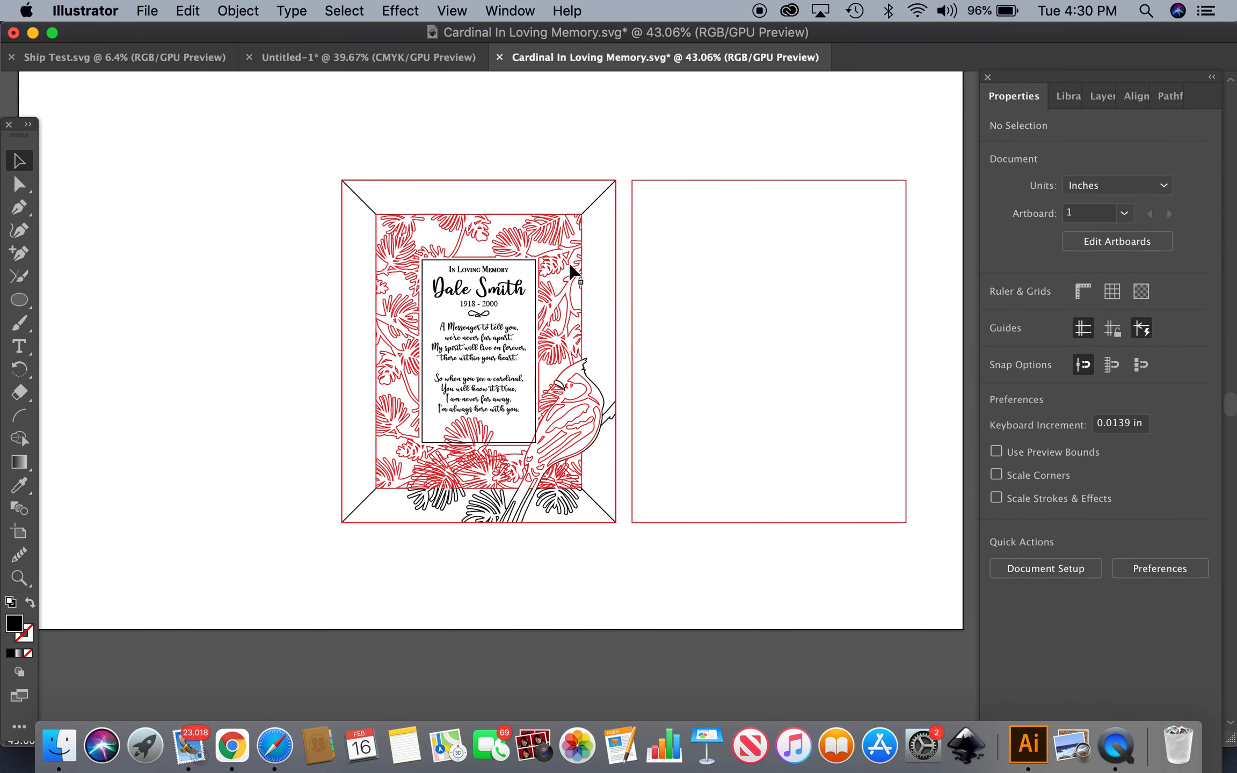
{"action": "left_click", "coordinate": [524, 510]}
{"action": "left_click_drag", "start_coordinate": [524, 511], "coordinate": [226, 519]}
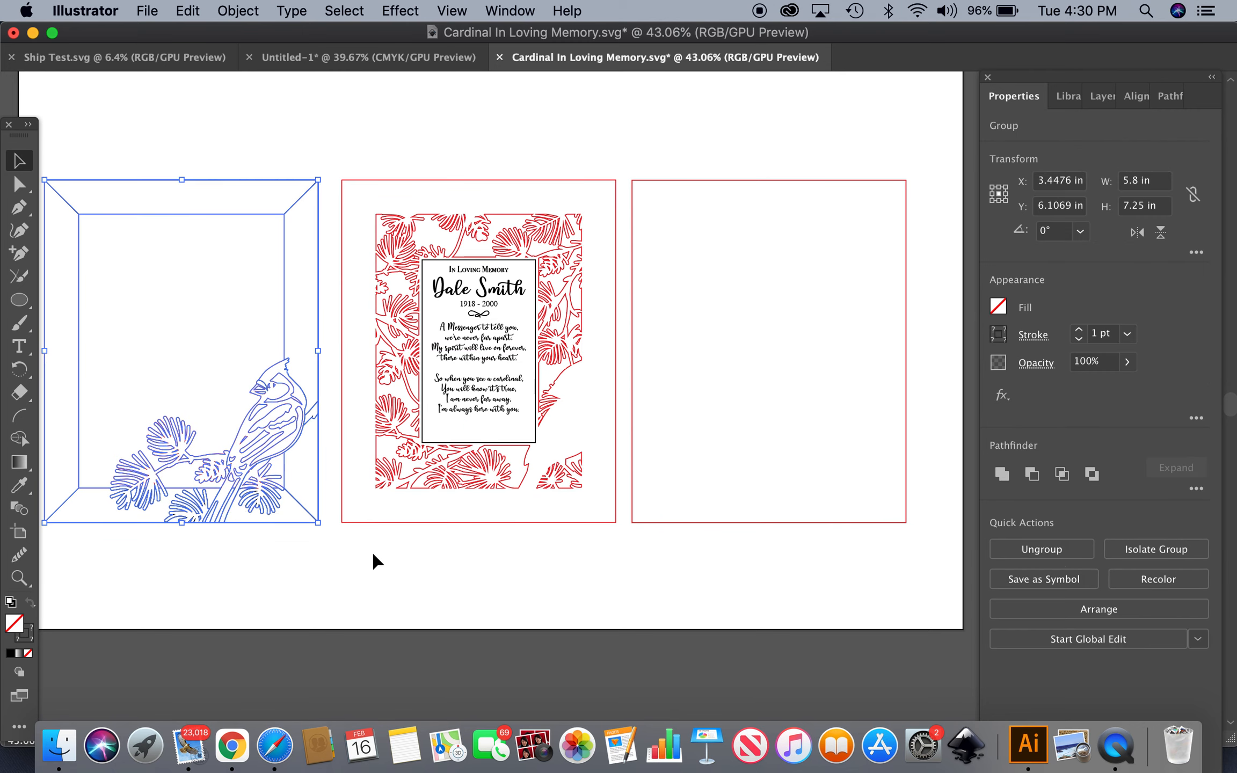
{"action": "left_click", "coordinate": [439, 563]}
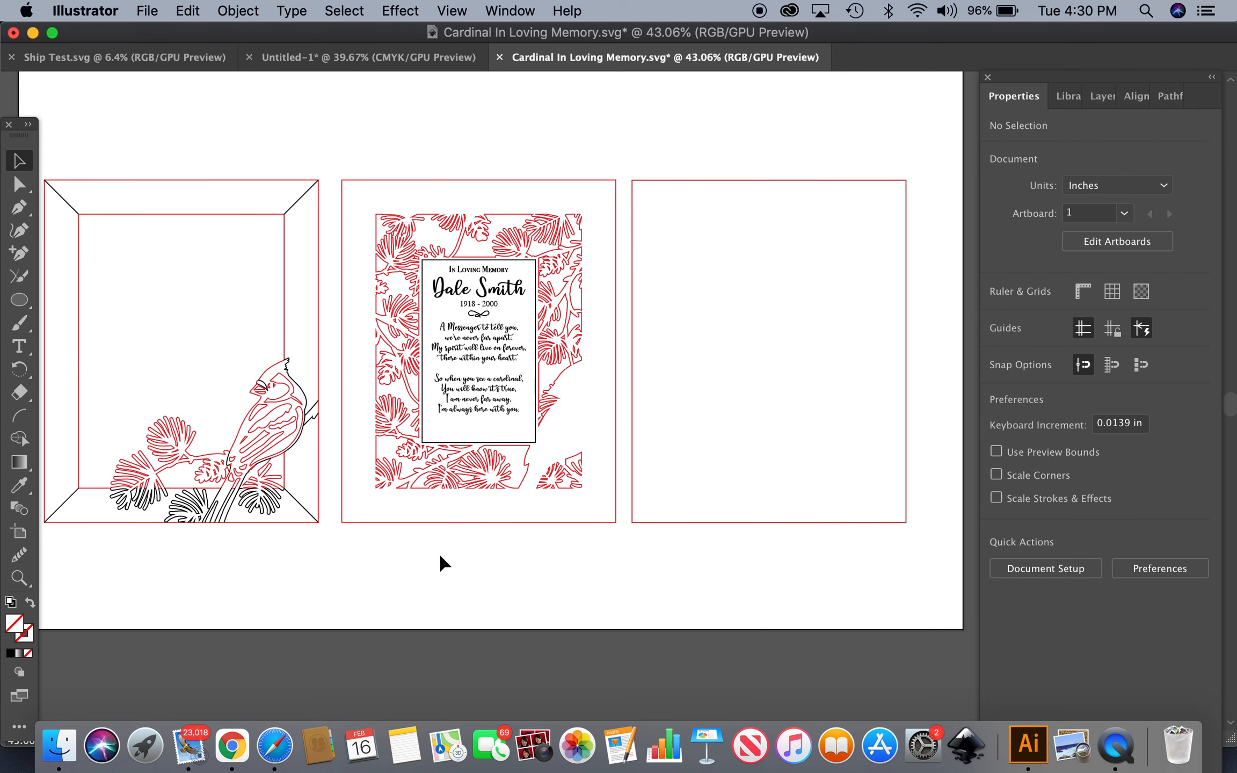
Convert the poem text to outlines and unite its letter shapes into one
{"action": "left_click", "coordinate": [497, 411]}
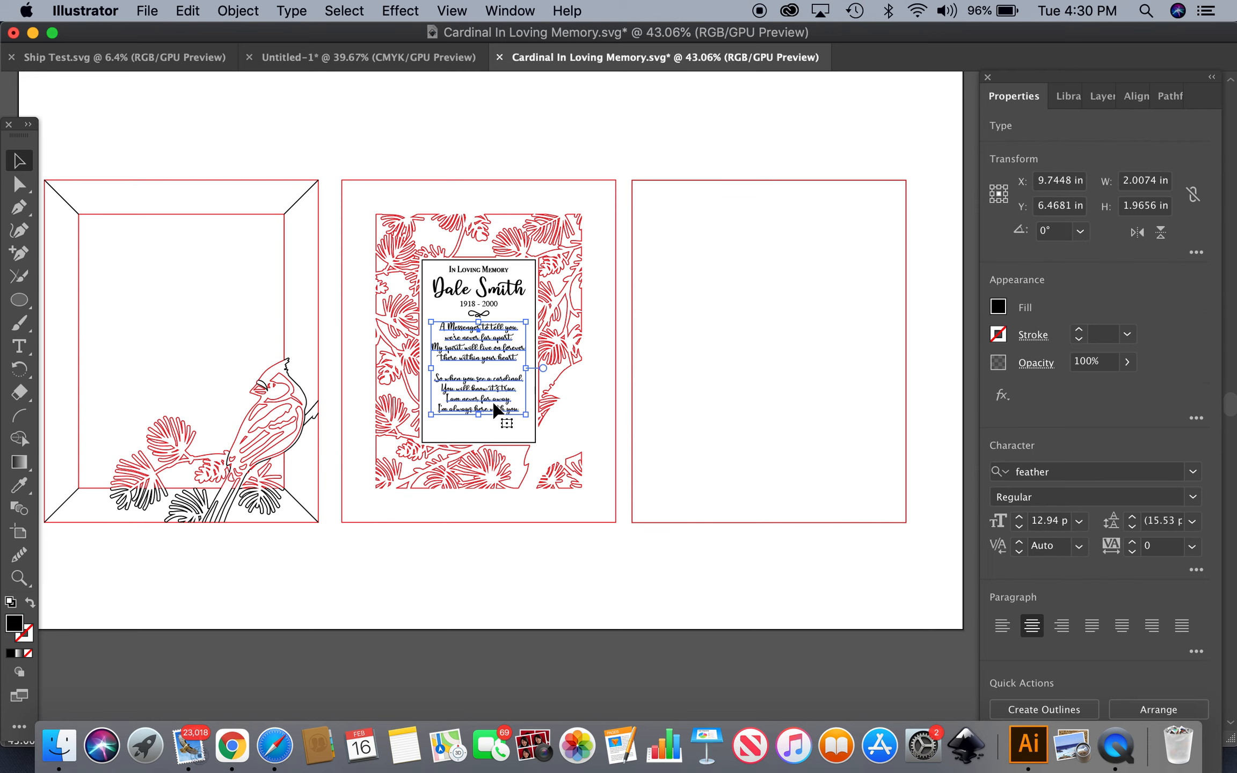
{"action": "left_click", "coordinate": [1056, 712]}
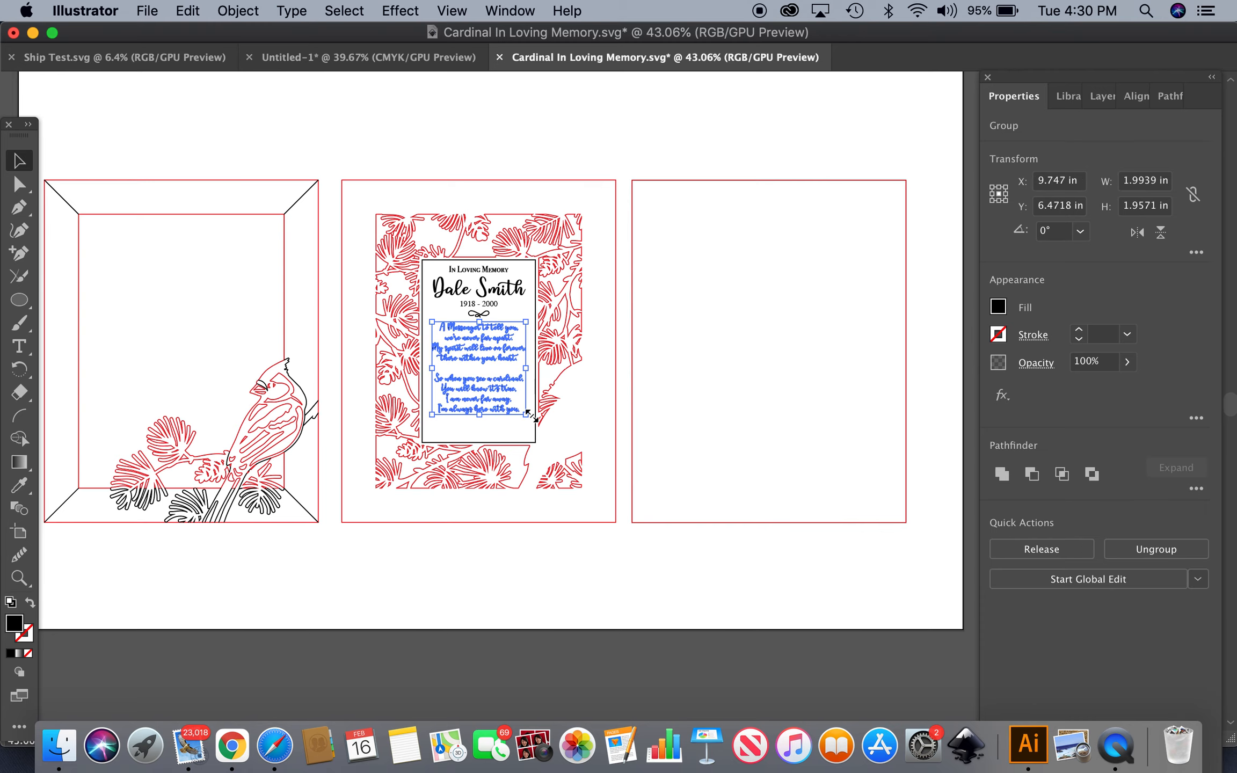
{"action": "scroll", "coordinate": [491, 387], "scroll_direction": "up", "scroll_amount": 4}
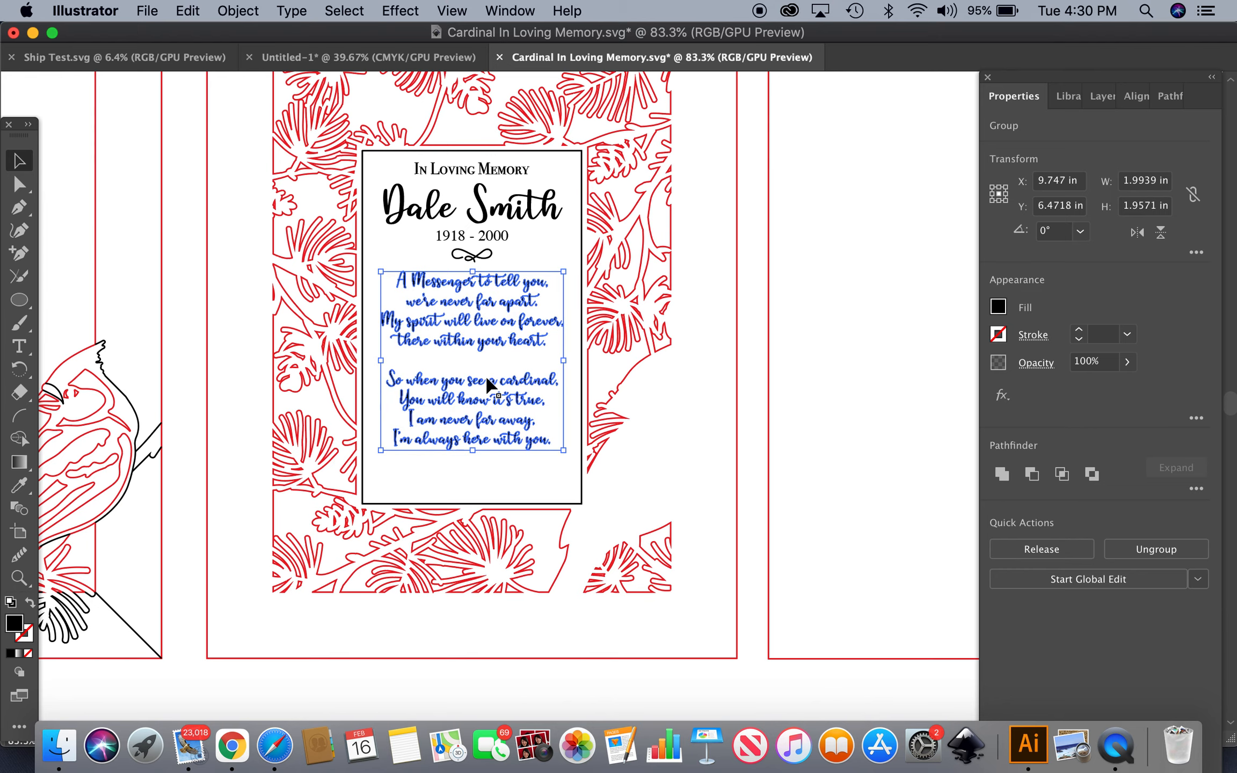
{"action": "scroll", "coordinate": [491, 386], "scroll_direction": "up", "scroll_amount": 2}
{"action": "scroll", "coordinate": [488, 385], "scroll_direction": "up", "scroll_amount": 6}
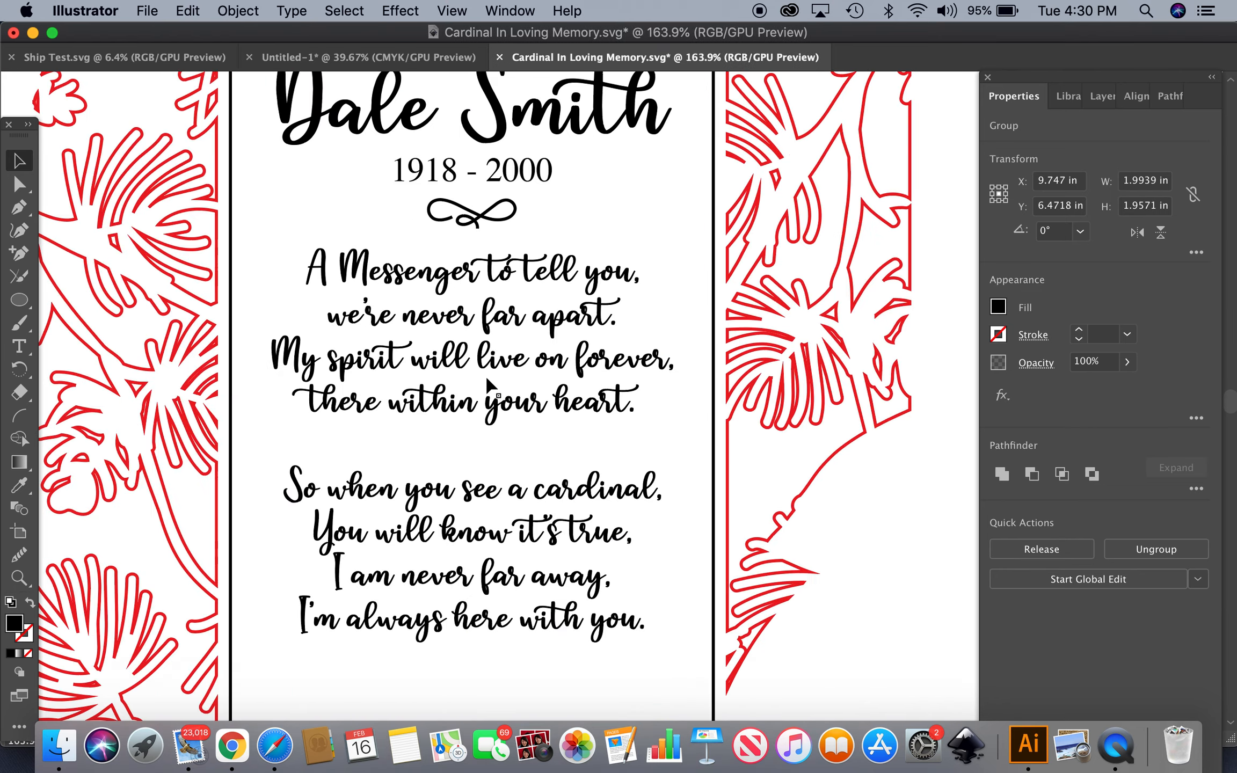
{"action": "left_click", "coordinate": [487, 379]}
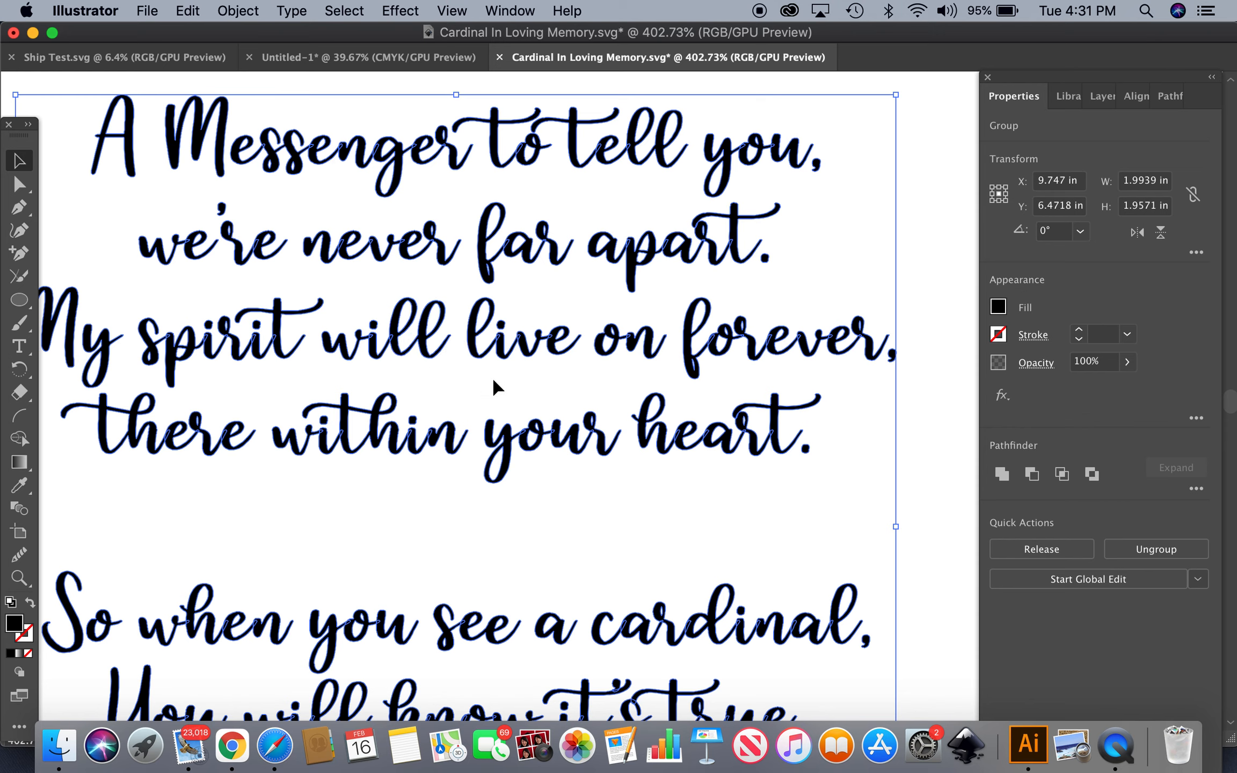
{"action": "left_click", "coordinate": [1000, 475]}
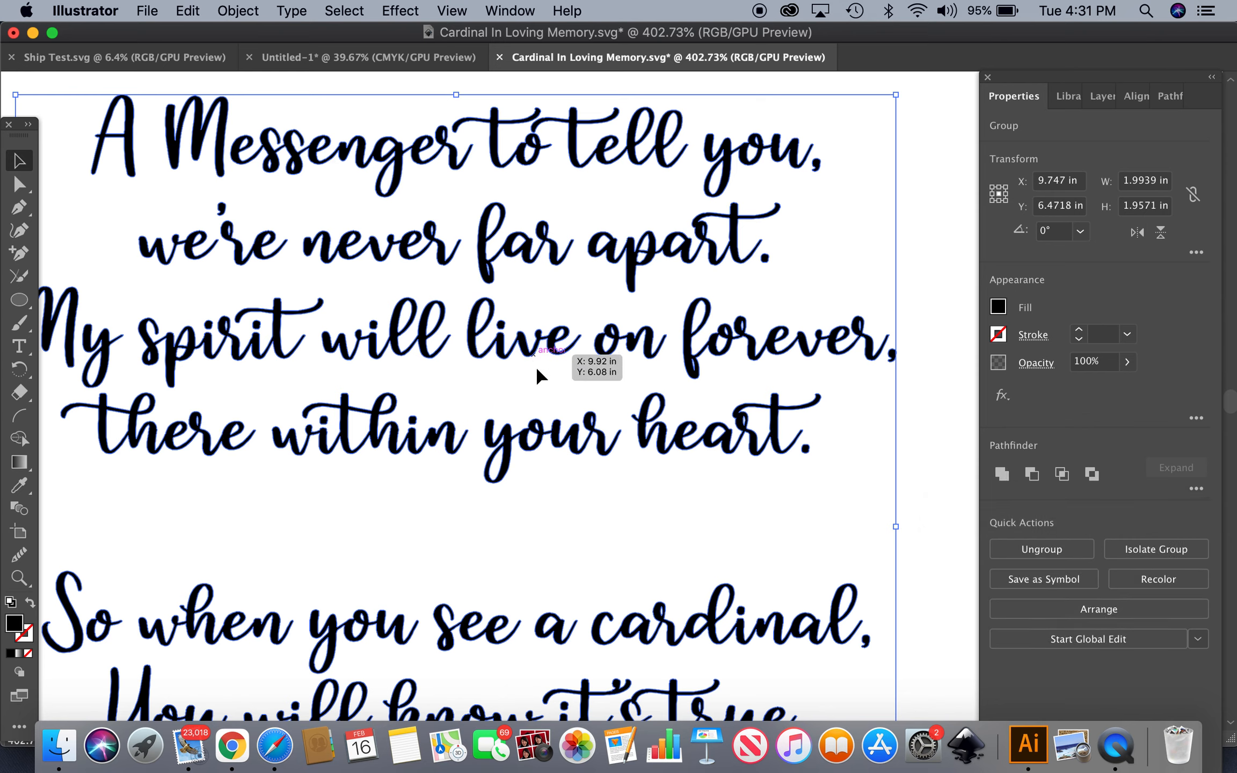
Convert the name text to outlines and unite its letter shapes into one
{"action": "scroll", "coordinate": [570, 391], "scroll_direction": "down", "scroll_amount": 6}
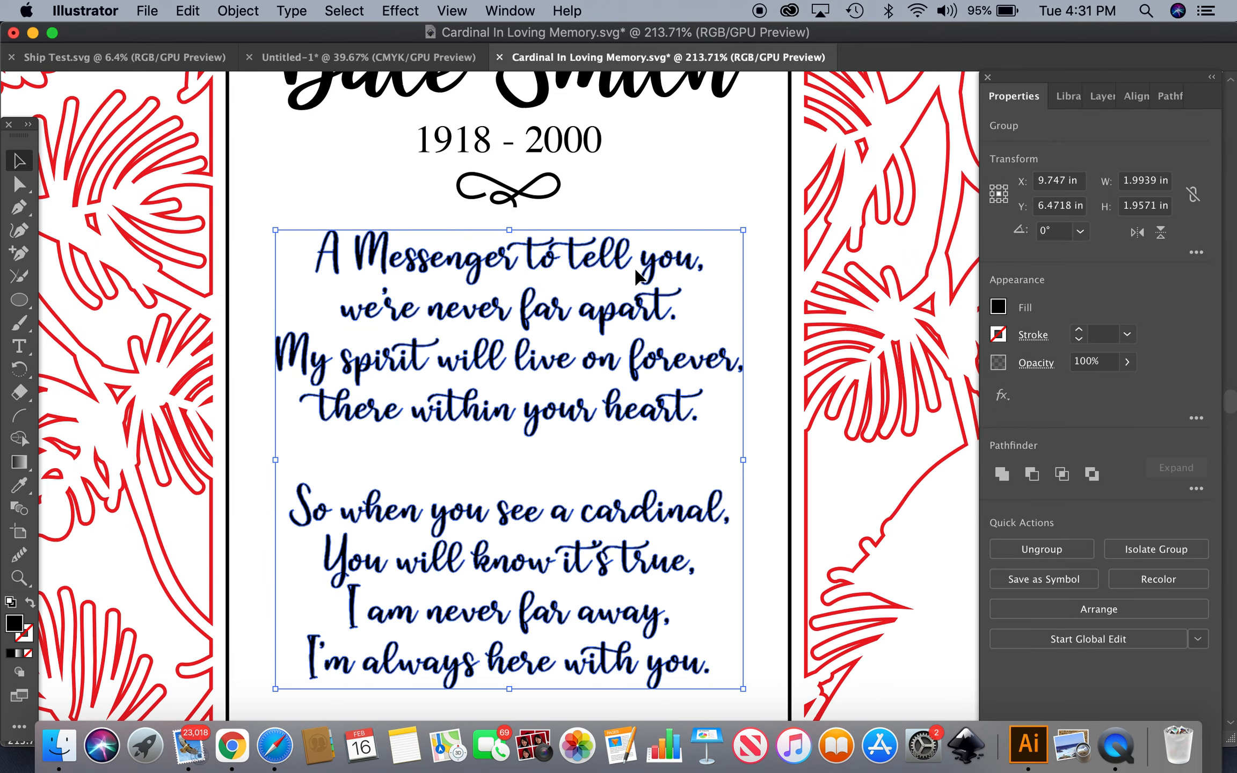
{"action": "left_click", "coordinate": [659, 176]}
{"action": "scroll", "coordinate": [659, 176], "scroll_direction": "up", "scroll_amount": 1}
{"action": "scroll", "coordinate": [659, 176], "scroll_direction": "up", "scroll_amount": 10}
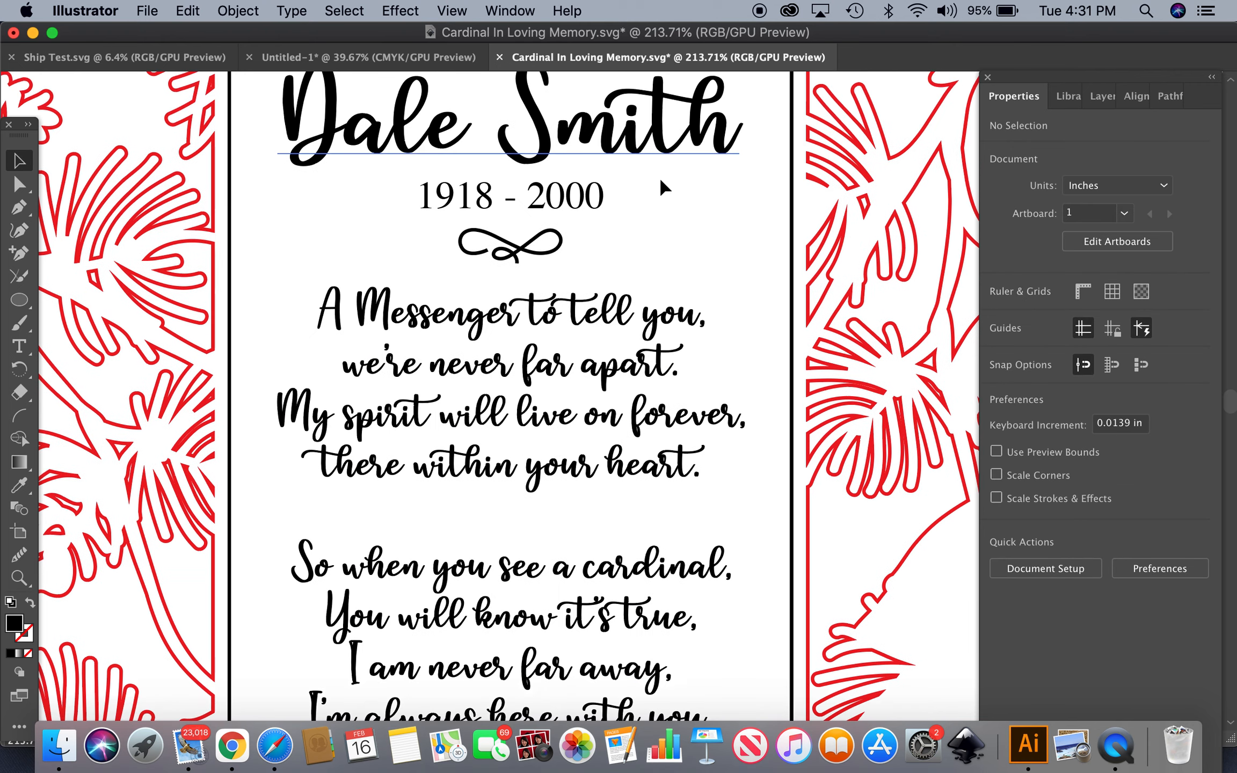
{"action": "left_click", "coordinate": [648, 282]}
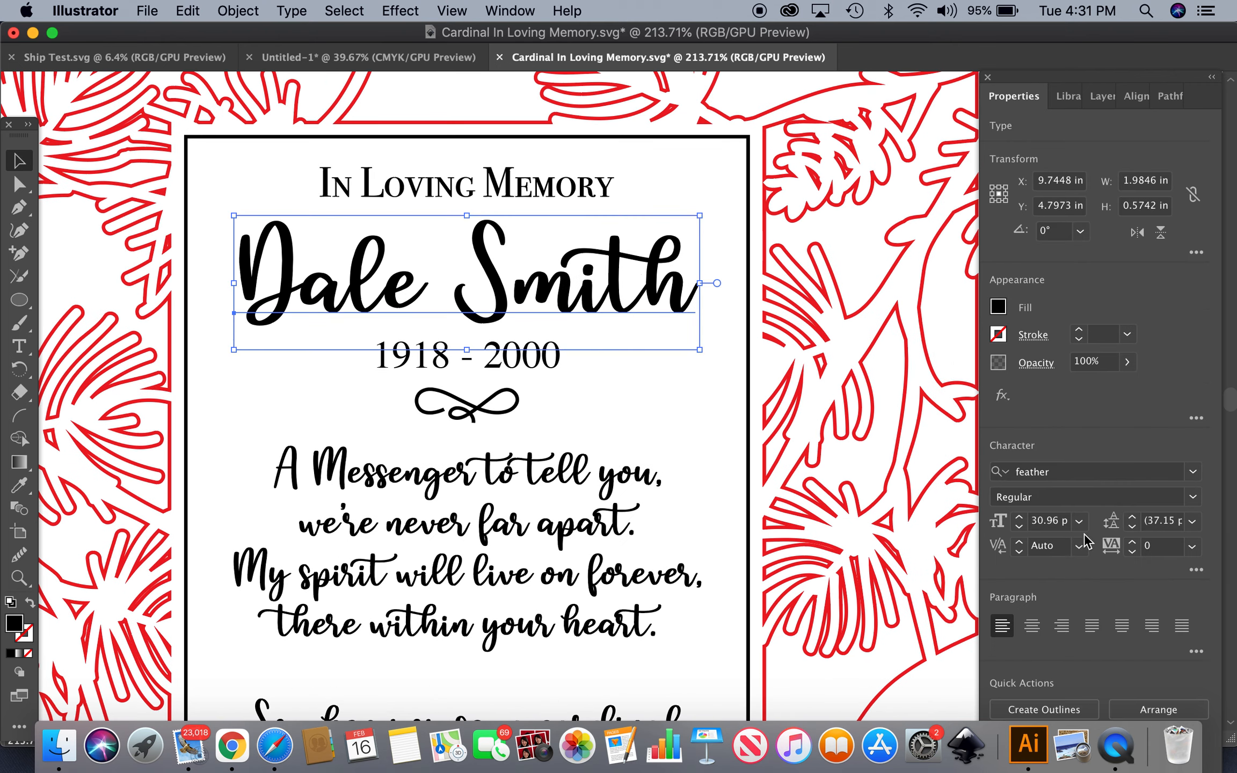
{"action": "left_click", "coordinate": [1026, 709]}
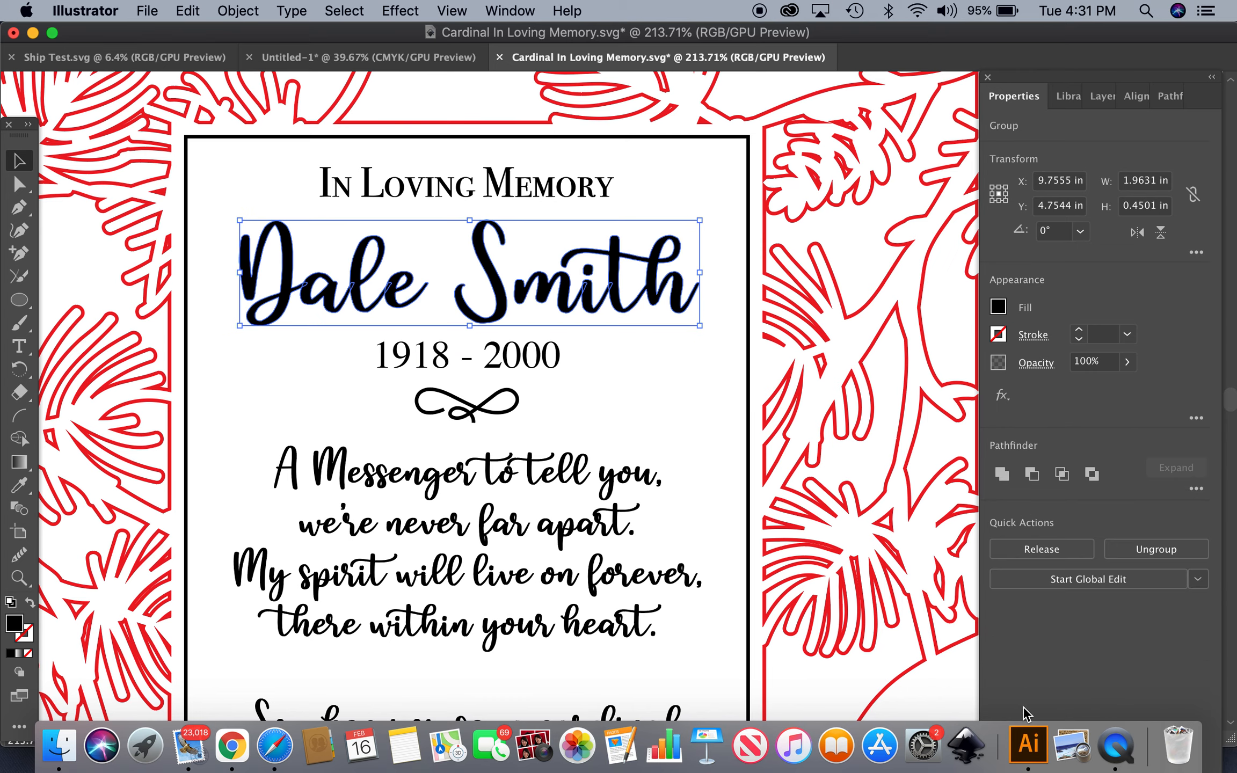
{"action": "left_click", "coordinate": [1001, 476]}
{"action": "left_click", "coordinate": [606, 370]}
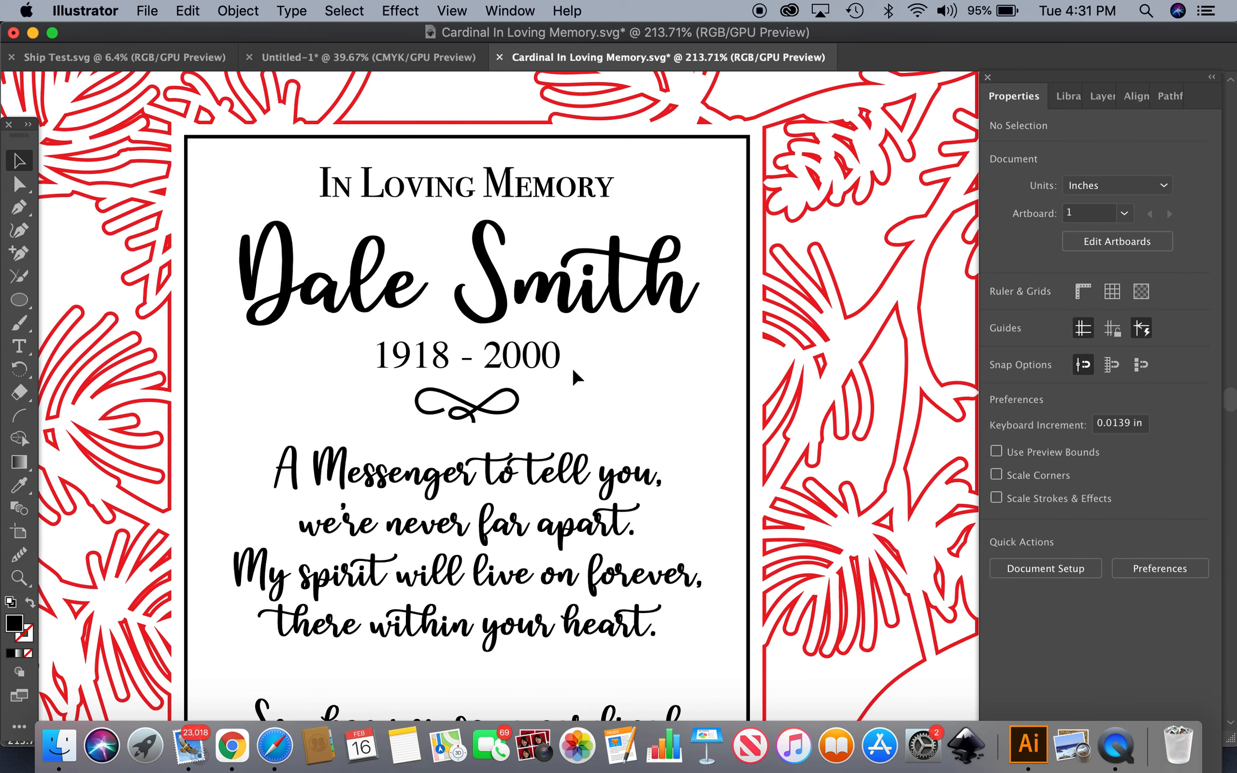
Convert the years text to outlines
{"action": "left_click", "coordinate": [553, 367]}
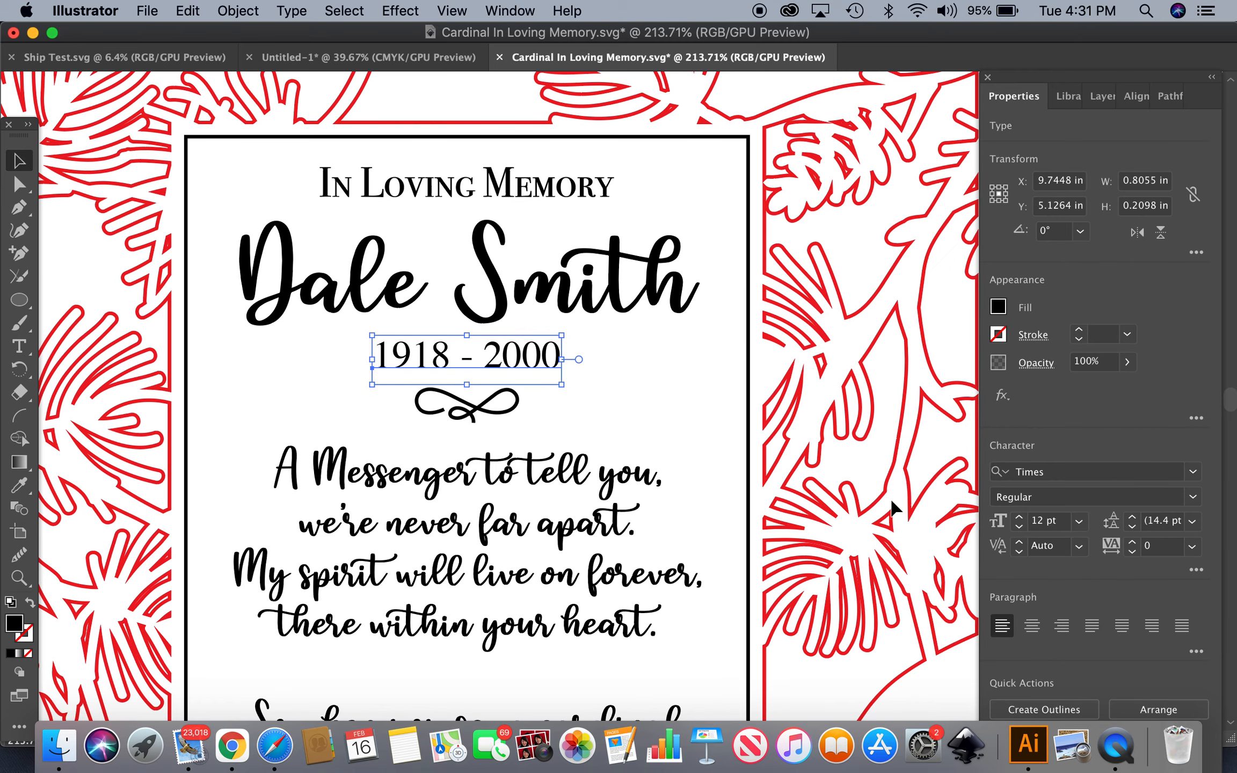
{"action": "left_click", "coordinate": [1036, 709]}
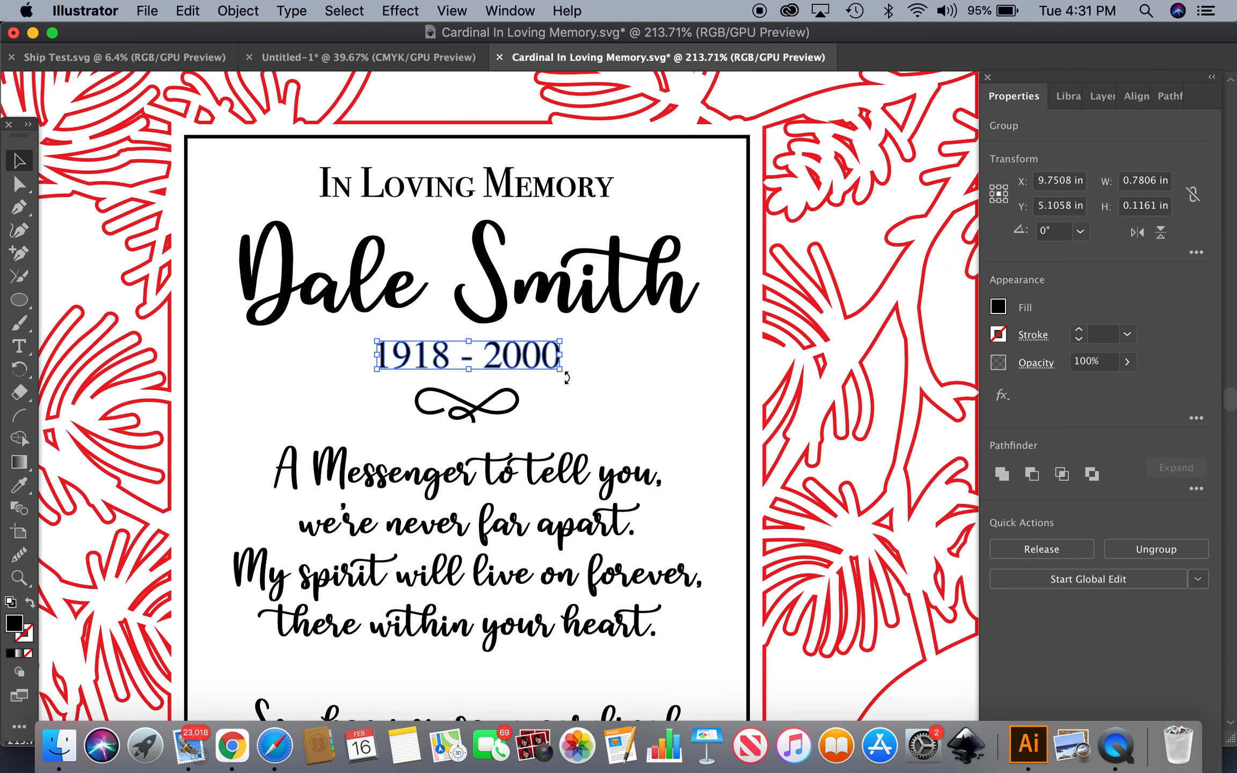
{"action": "left_click", "coordinate": [614, 388]}
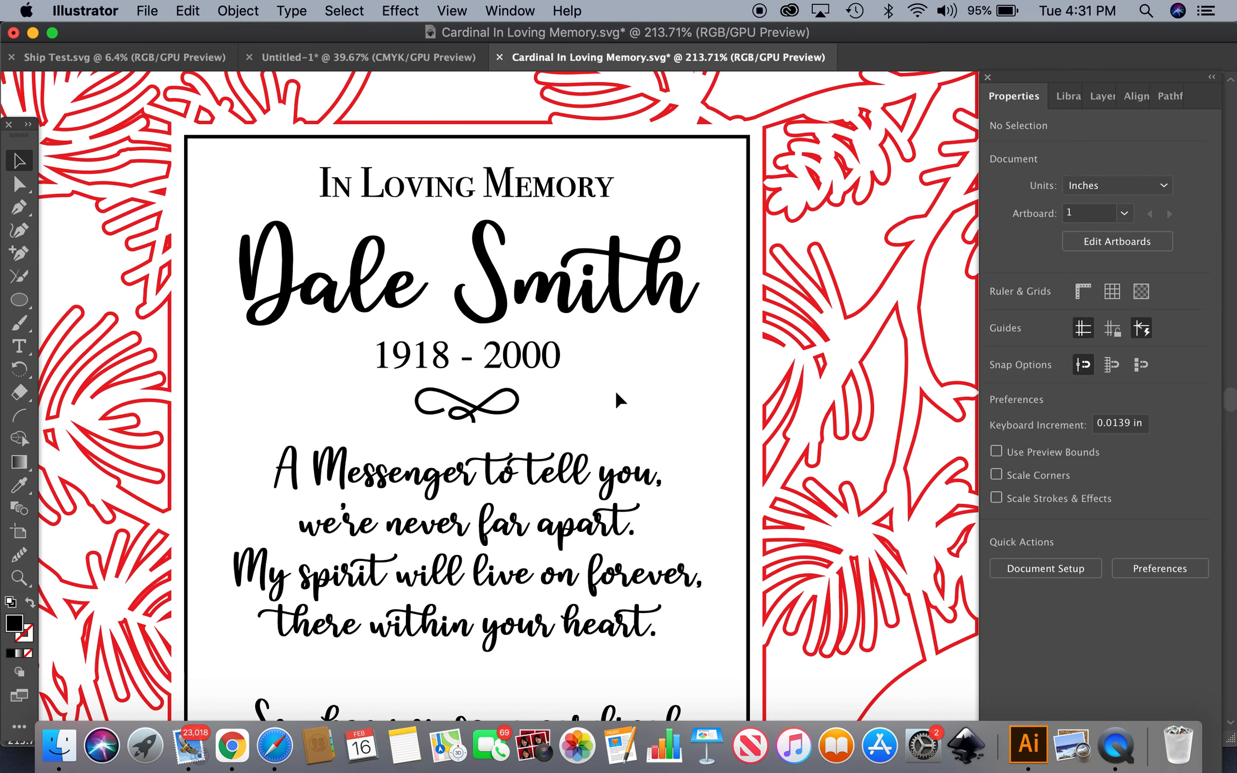
Zoom out to review the whole card layout across the three artboards
{"action": "scroll", "coordinate": [615, 388], "scroll_direction": "down", "scroll_amount": 3}
{"action": "scroll", "coordinate": [615, 389], "scroll_direction": "down", "scroll_amount": 5}
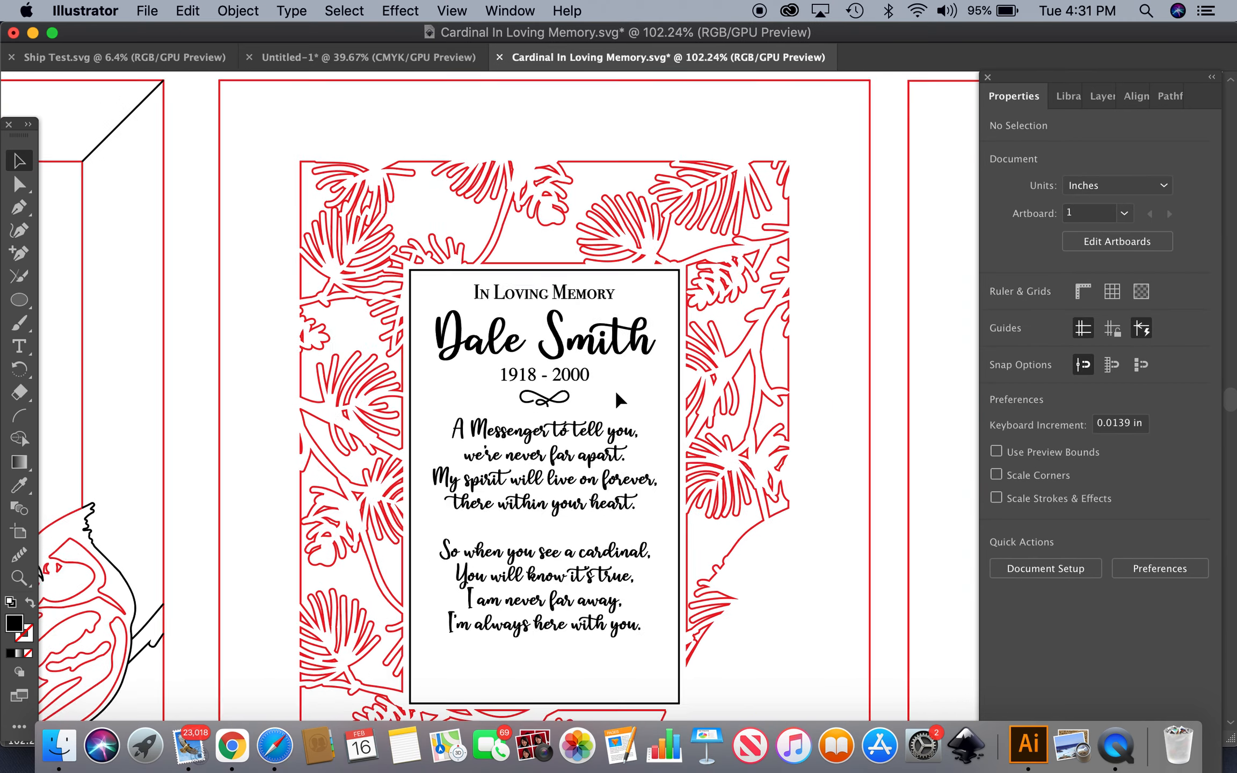
{"action": "scroll", "coordinate": [615, 389], "scroll_direction": "down", "scroll_amount": 4}
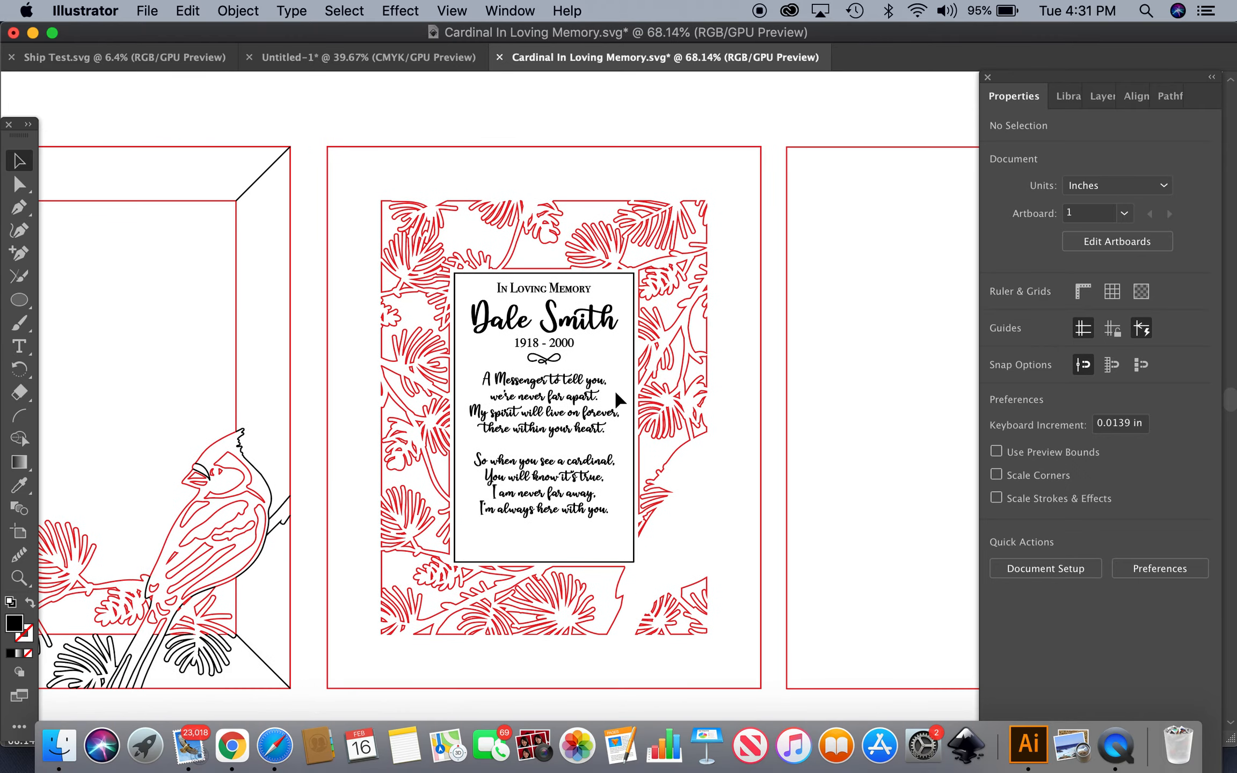
{"action": "scroll", "coordinate": [617, 400], "scroll_direction": "down", "scroll_amount": 2}
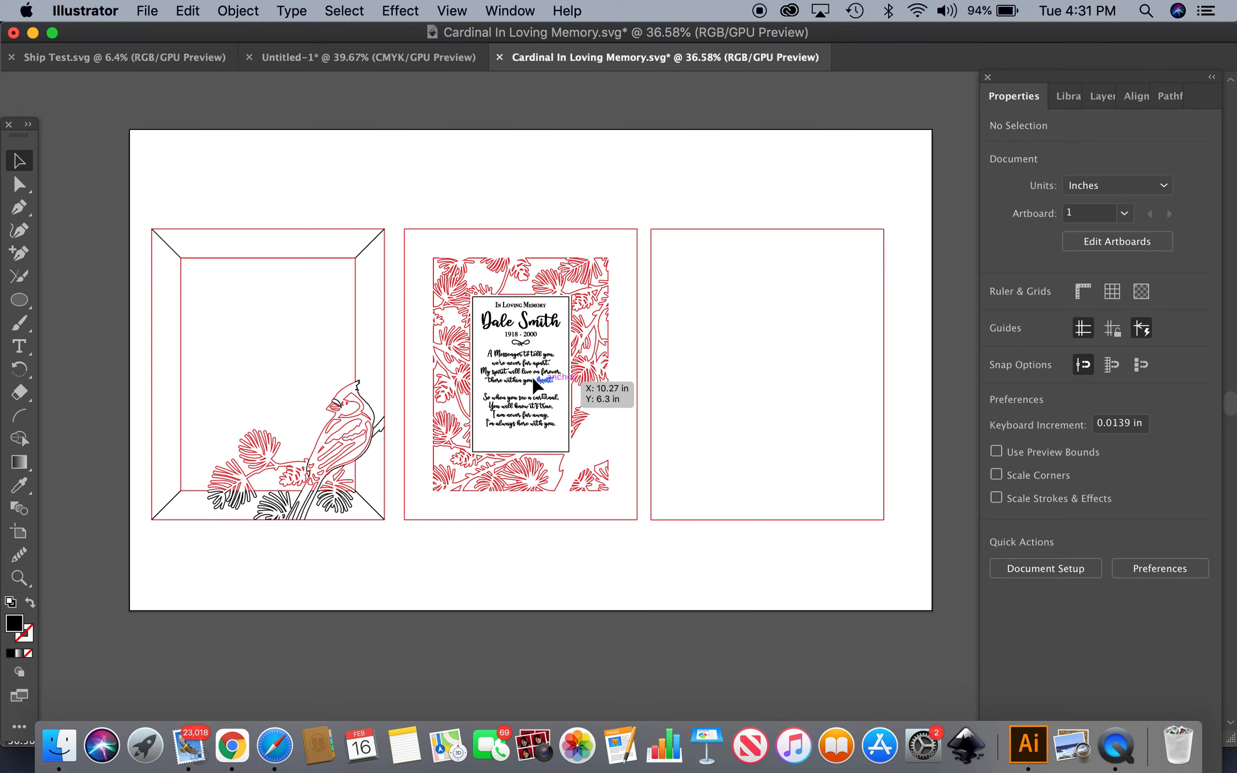
{"action": "scroll", "coordinate": [525, 381], "scroll_direction": "up", "scroll_amount": 10}
{"action": "scroll", "coordinate": [525, 379], "scroll_direction": "up", "scroll_amount": 1}
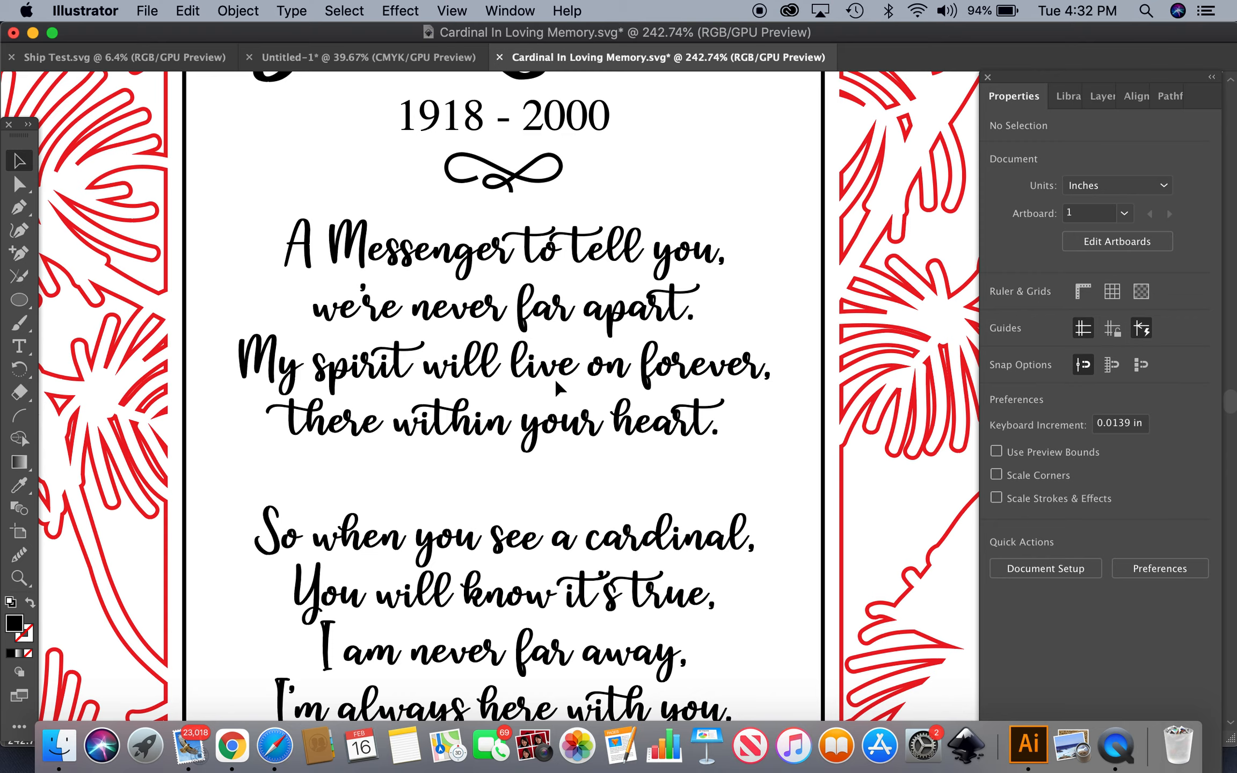
{"action": "scroll", "coordinate": [559, 385], "scroll_direction": "down", "scroll_amount": 8}
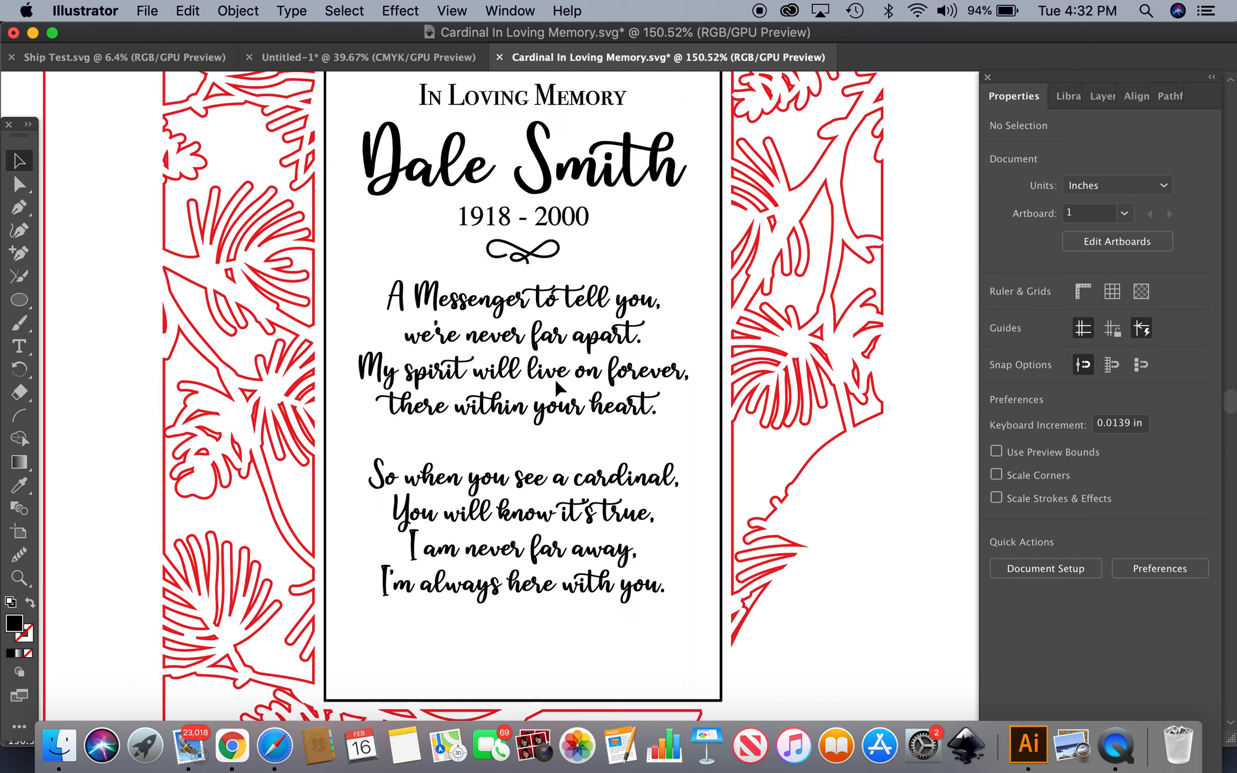
{"action": "scroll", "coordinate": [558, 386], "scroll_direction": "down", "scroll_amount": 4}
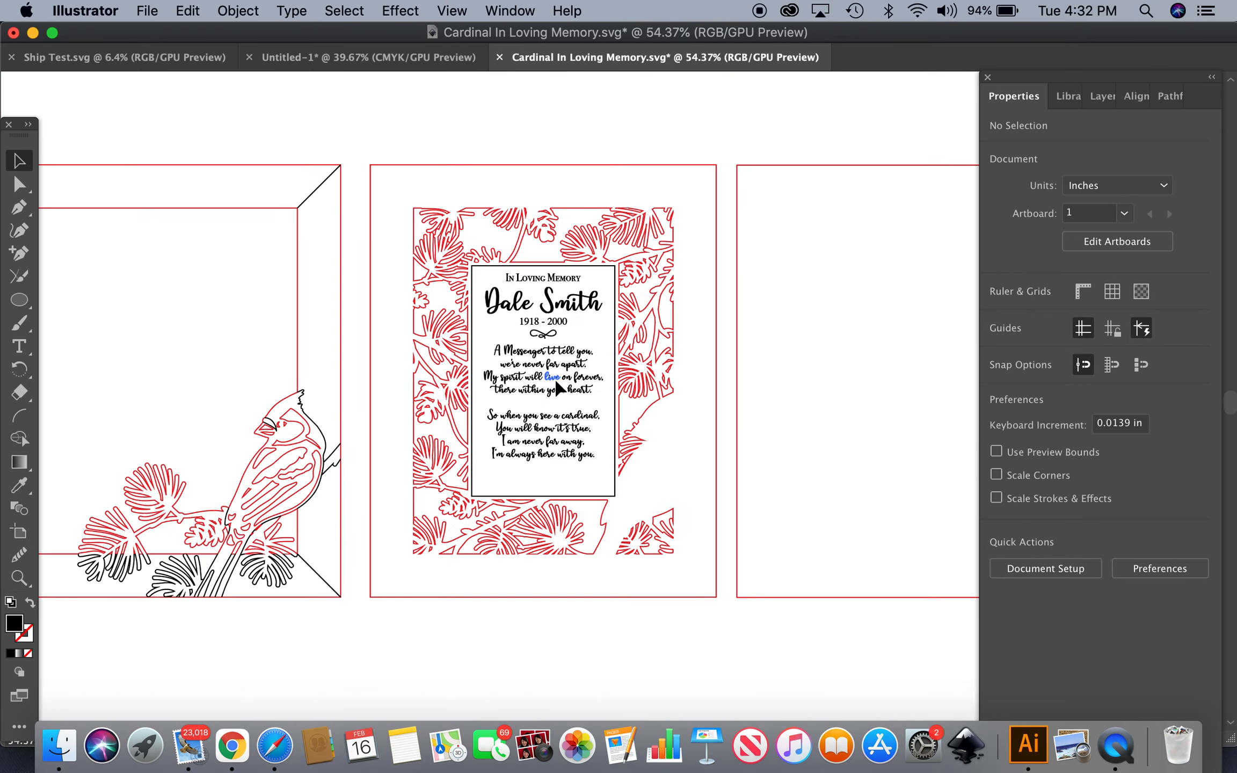
{"action": "scroll", "coordinate": [559, 387], "scroll_direction": "right", "scroll_amount": 2}
{"action": "scroll", "coordinate": [558, 385], "scroll_direction": "down", "scroll_amount": 1}
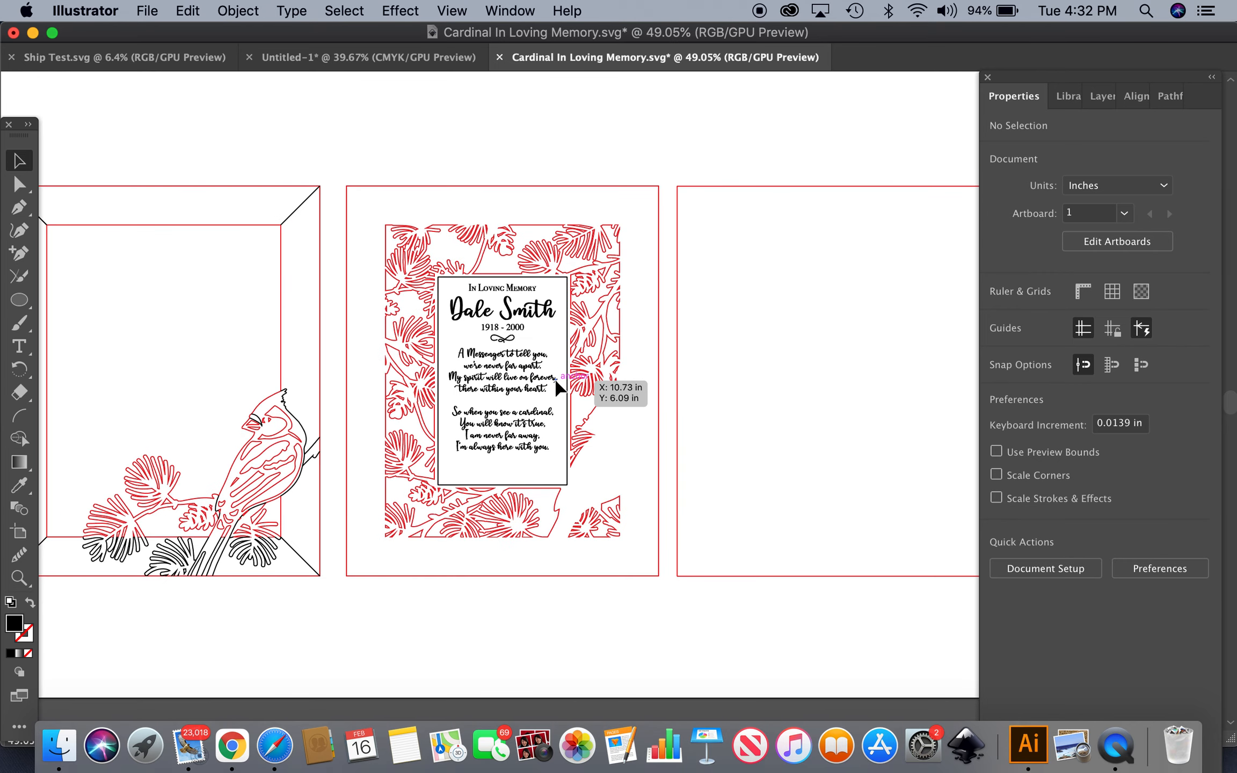
{"action": "scroll", "coordinate": [559, 385], "scroll_direction": "down", "scroll_amount": 4}
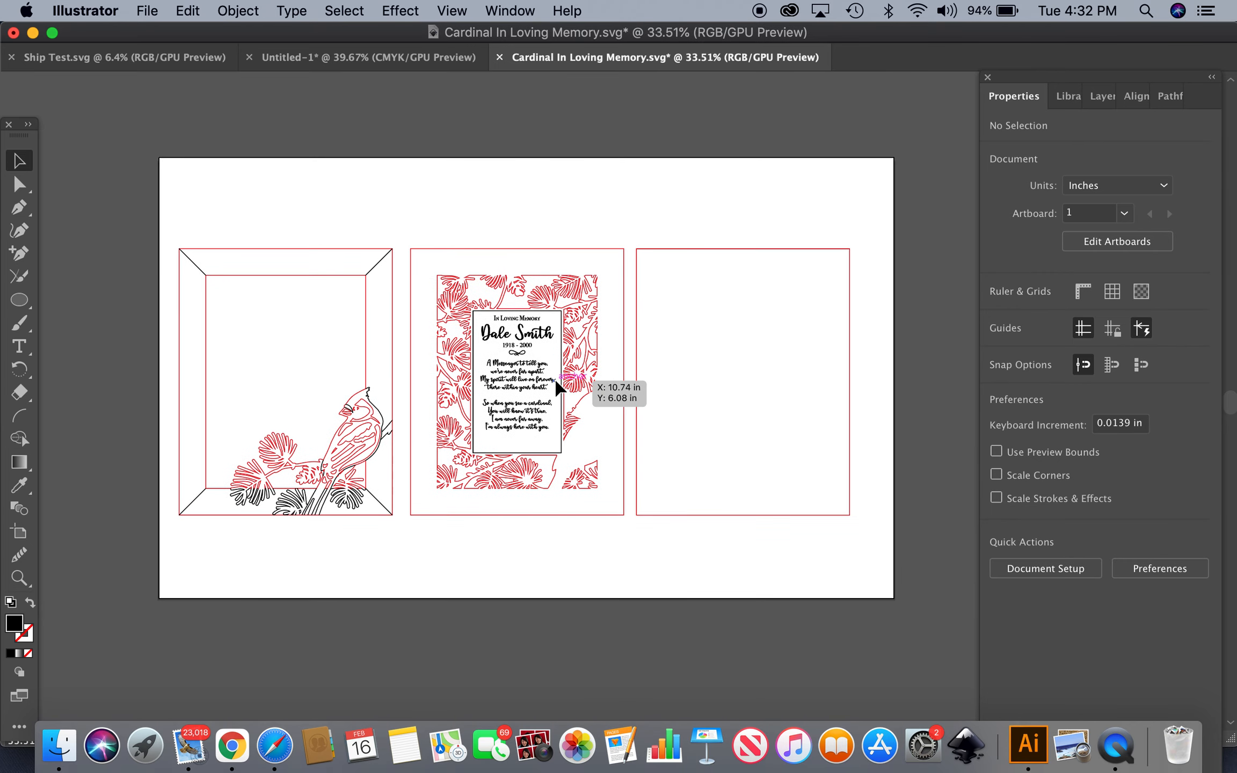
{"action": "scroll", "coordinate": [558, 386], "scroll_direction": "right", "scroll_amount": 2}
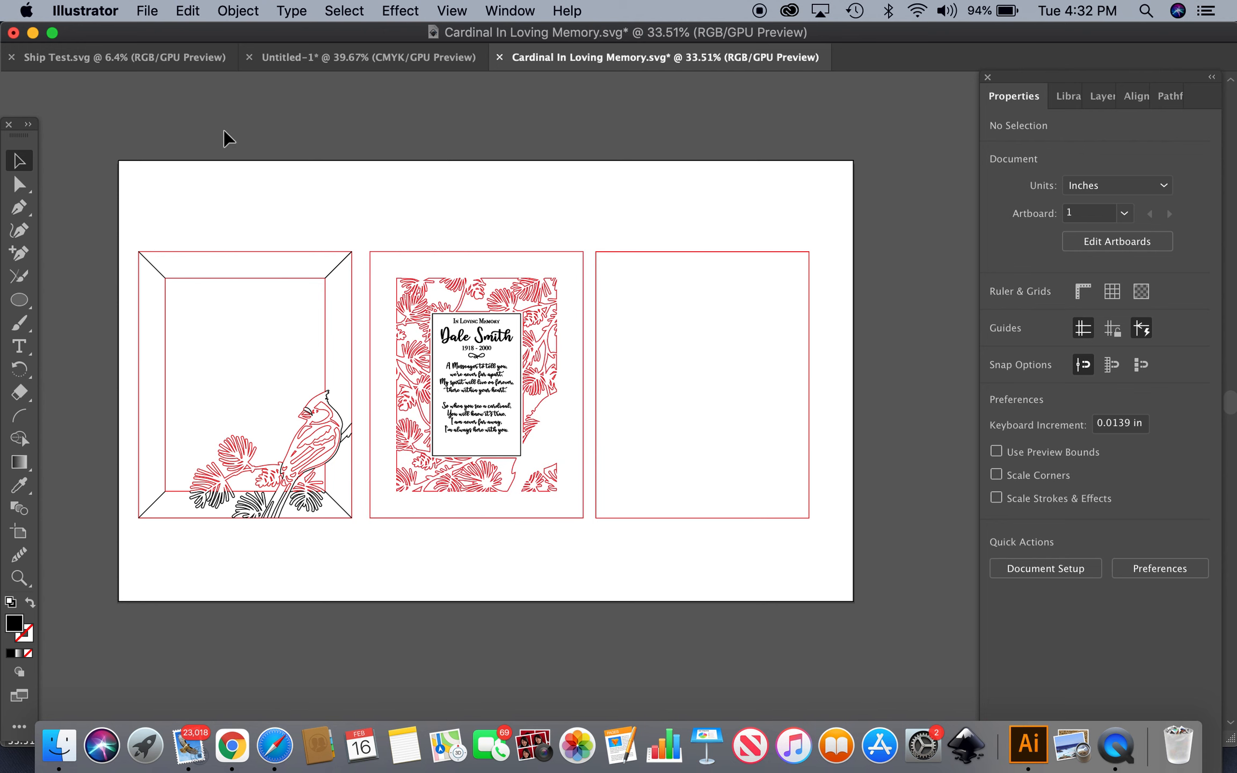
{"action": "left_click", "coordinate": [151, 12]}
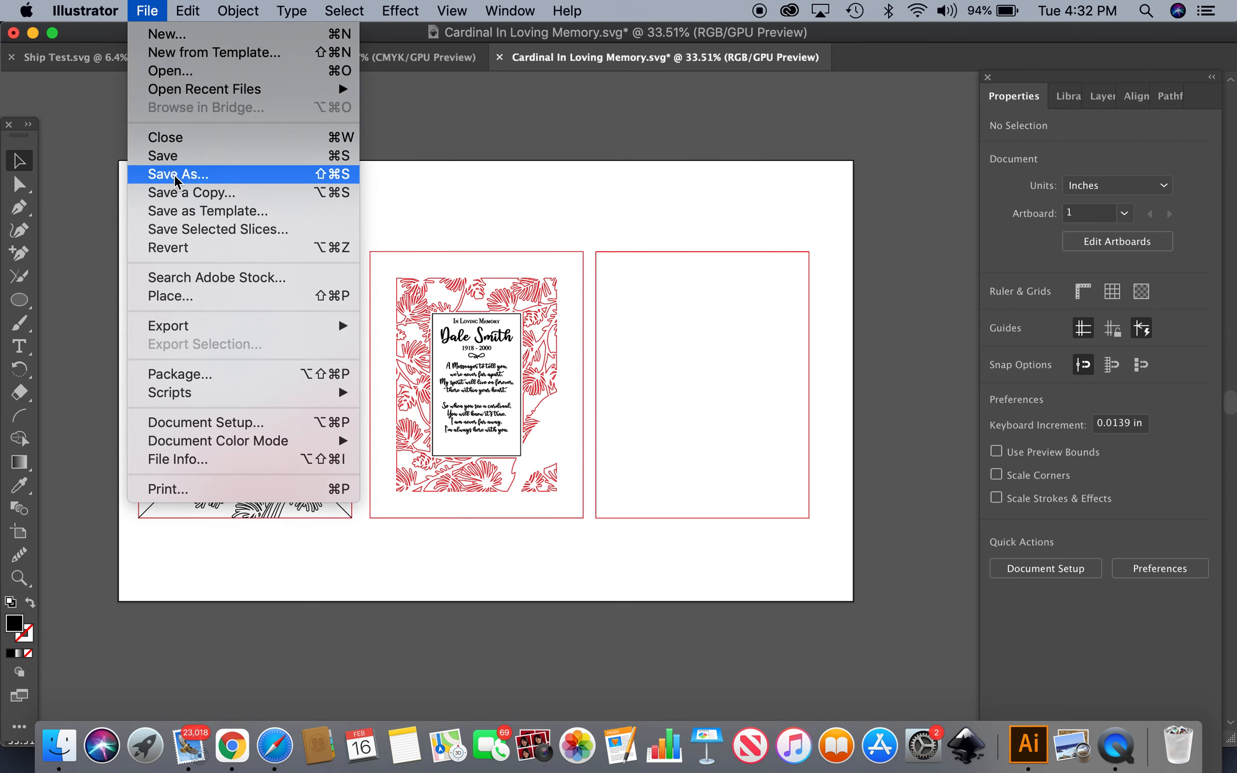
{"action": "left_click", "coordinate": [483, 134]}
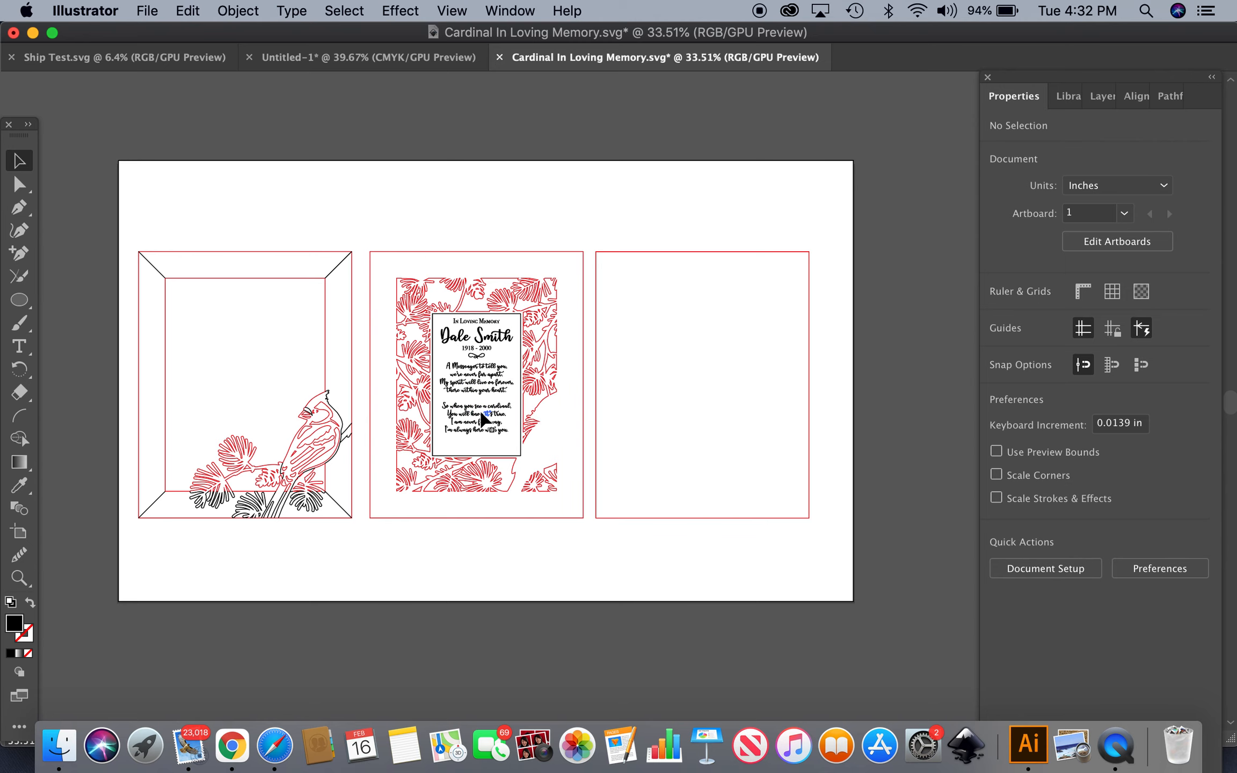
Inspect the outlined poem group on the card
{"action": "scroll", "coordinate": [482, 417], "scroll_direction": "up", "scroll_amount": 5}
{"action": "left_click", "coordinate": [492, 347]}
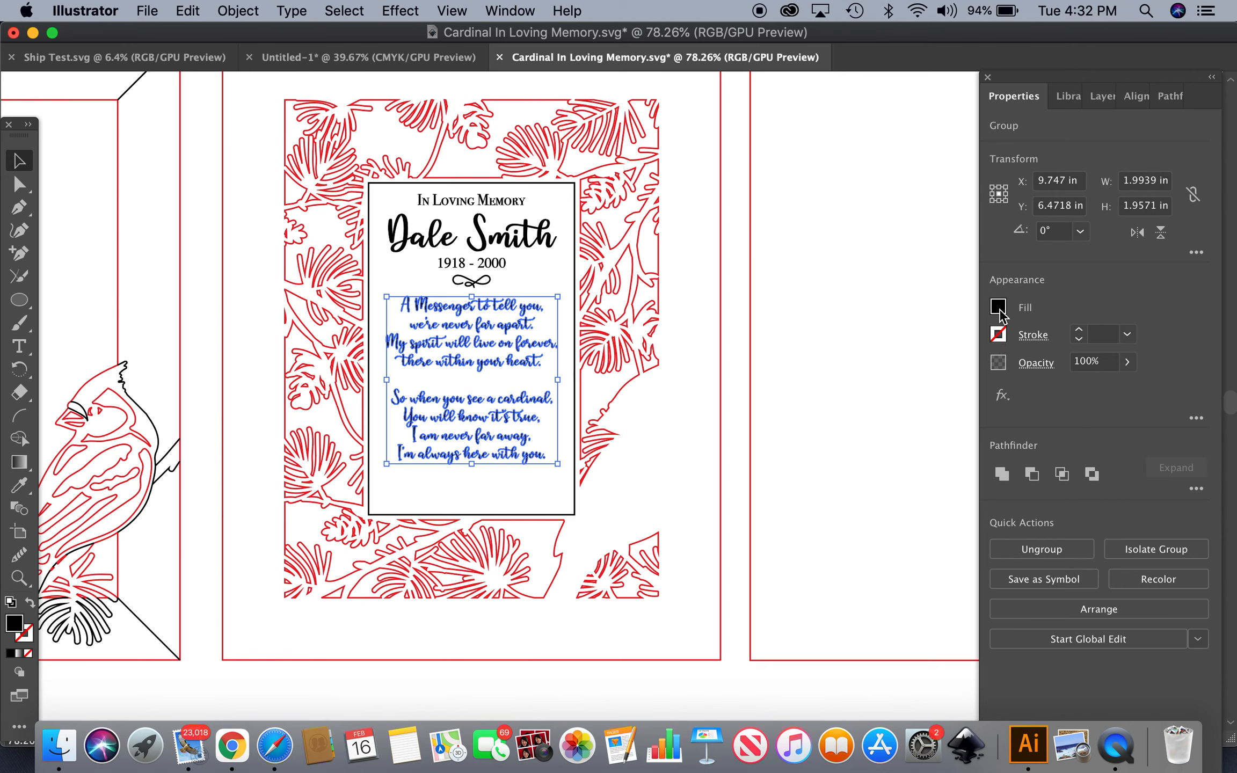
{"action": "left_click", "coordinate": [744, 316]}
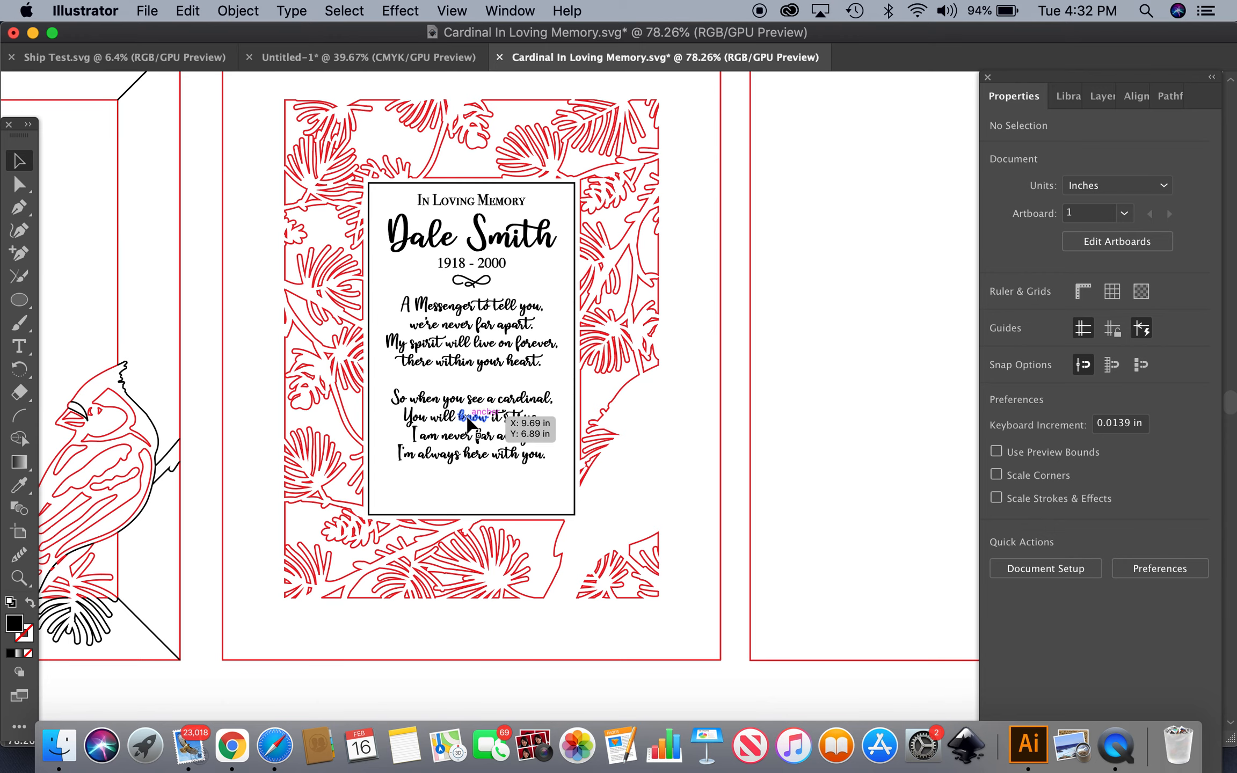
{"action": "scroll", "coordinate": [469, 422], "scroll_direction": "down", "scroll_amount": 3}
{"action": "scroll", "coordinate": [469, 424], "scroll_direction": "down", "scroll_amount": 2}
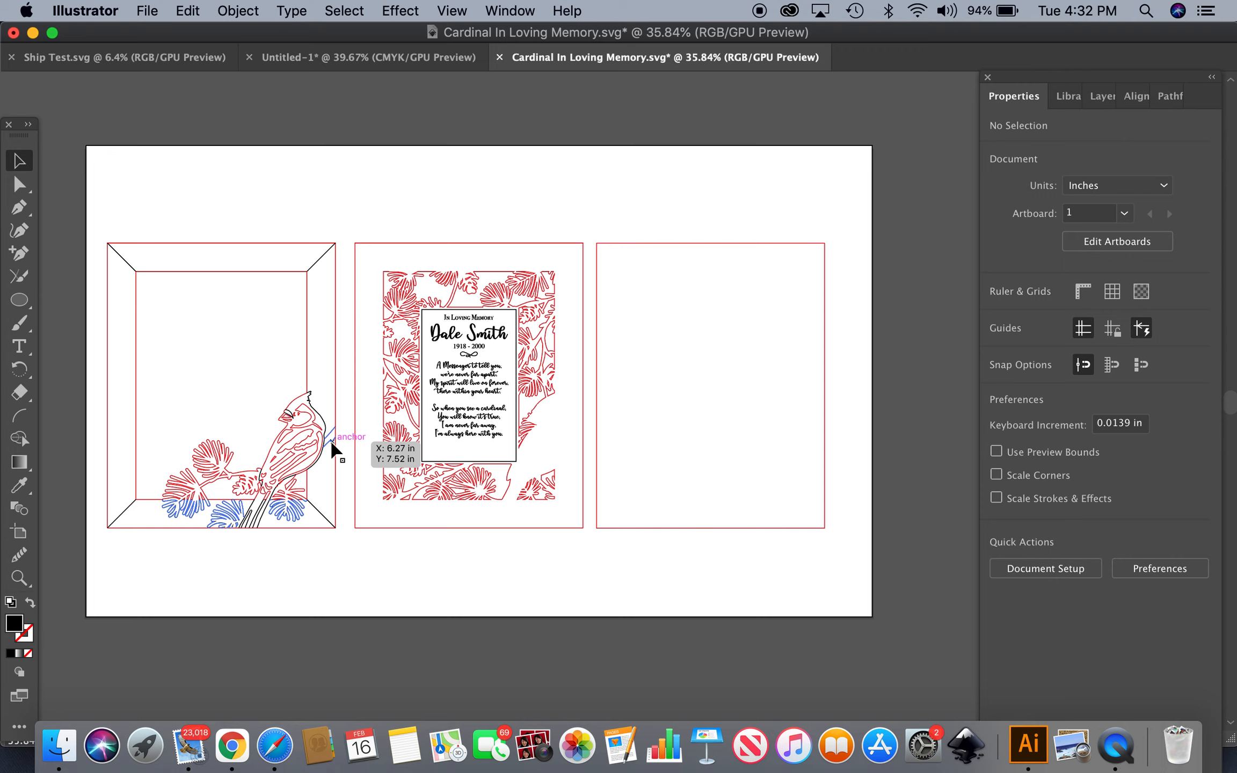
Select the cardinal frame group on the left artboard
{"action": "left_click", "coordinate": [265, 248]}
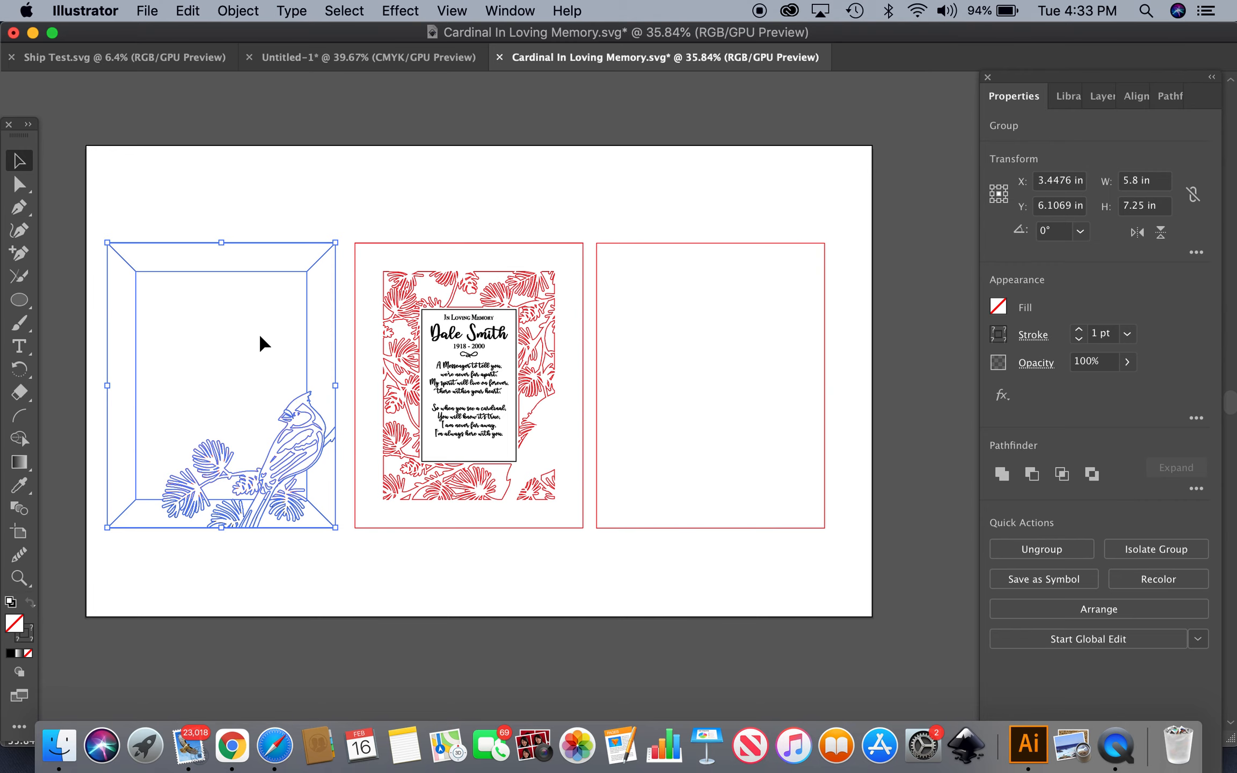
{"action": "scroll", "coordinate": [263, 344], "scroll_direction": "up", "scroll_amount": 3}
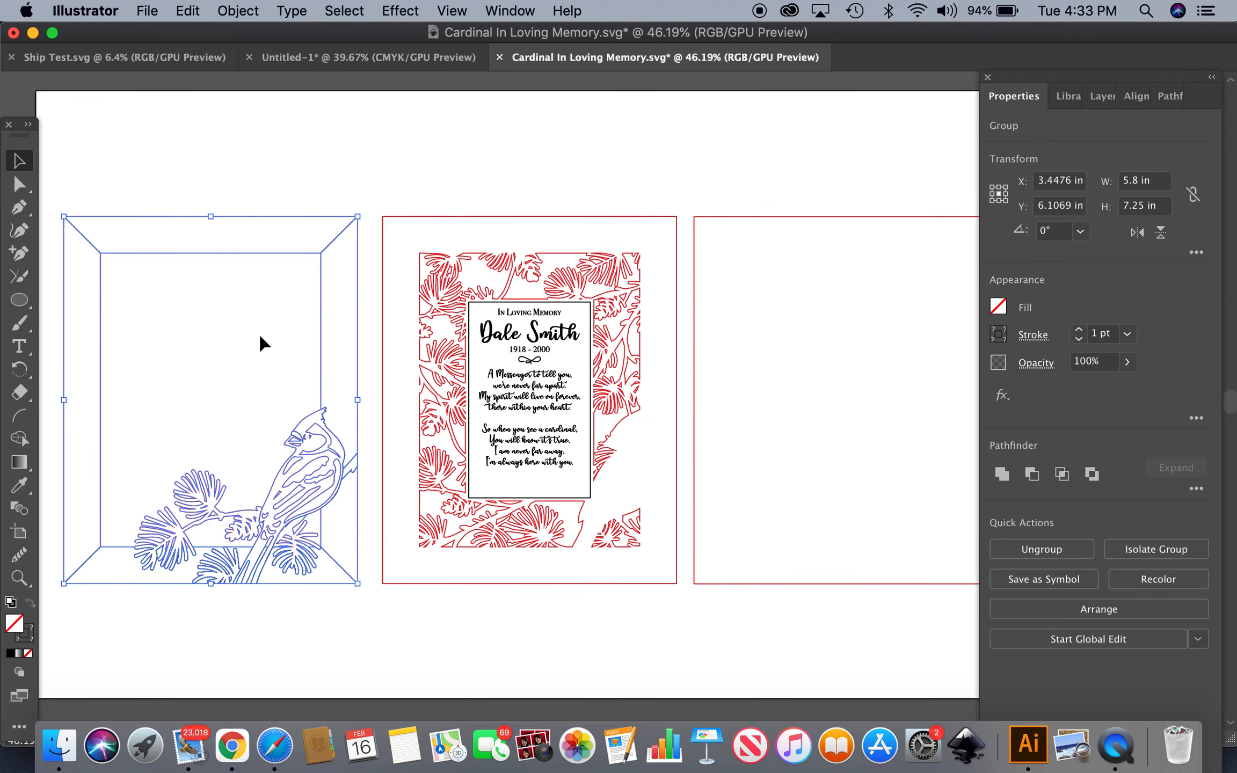
{"action": "scroll", "coordinate": [263, 344], "scroll_direction": "down", "scroll_amount": 2}
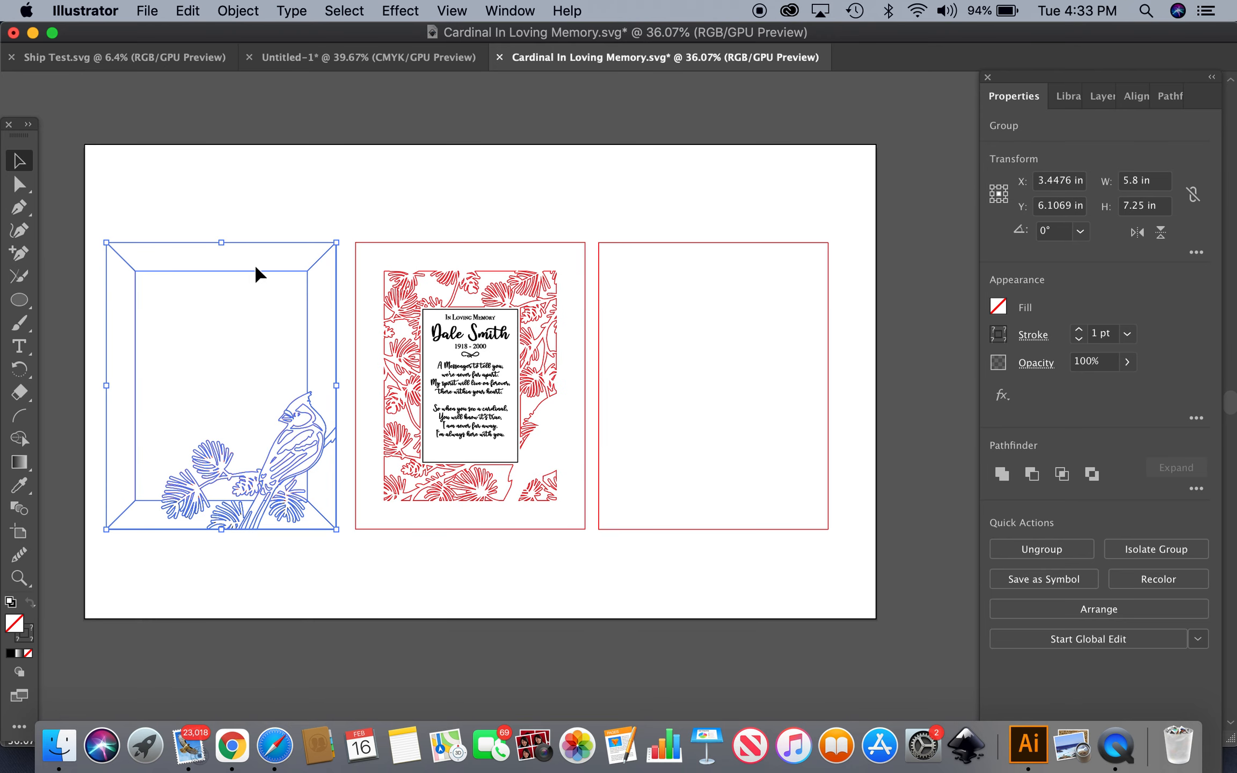